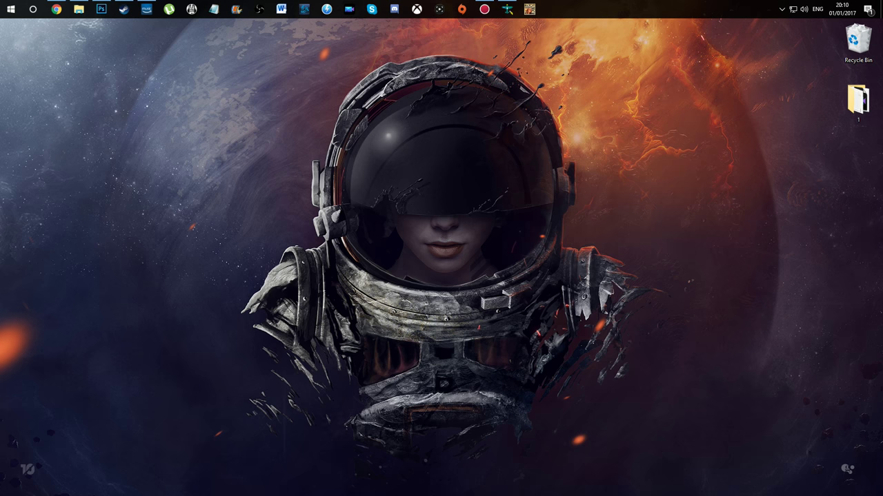
# - Launch ZT2 APE and move its window toward the screen centre
pyautogui.click(530, 9)
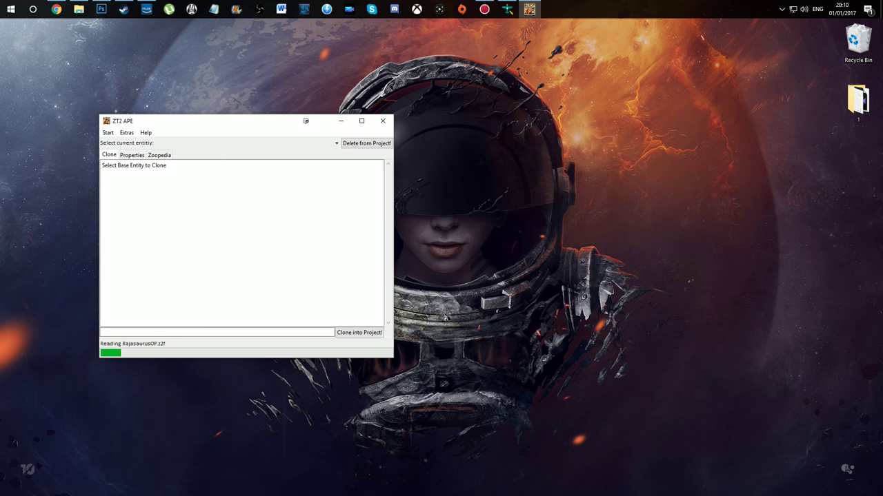
pyautogui.moveTo(198, 122); pyautogui.dragTo(338, 108)
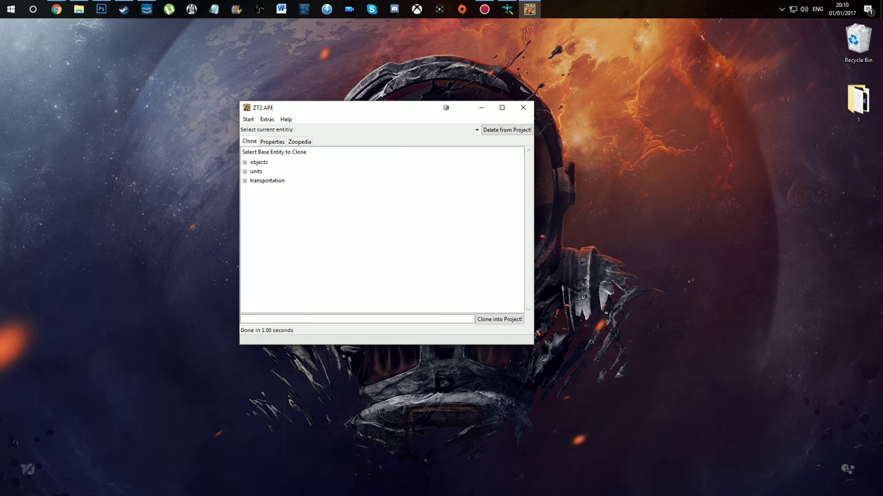
pyautogui.moveTo(323, 101); pyautogui.dragTo(351, 101)
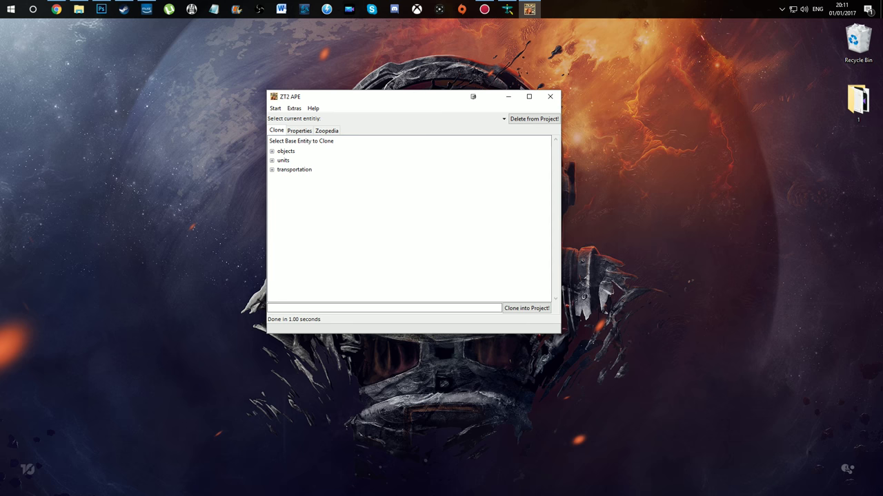
# - Expand the objects category, browse and collapse paths, then move down to scenery
pyautogui.doubleClick(285, 151)
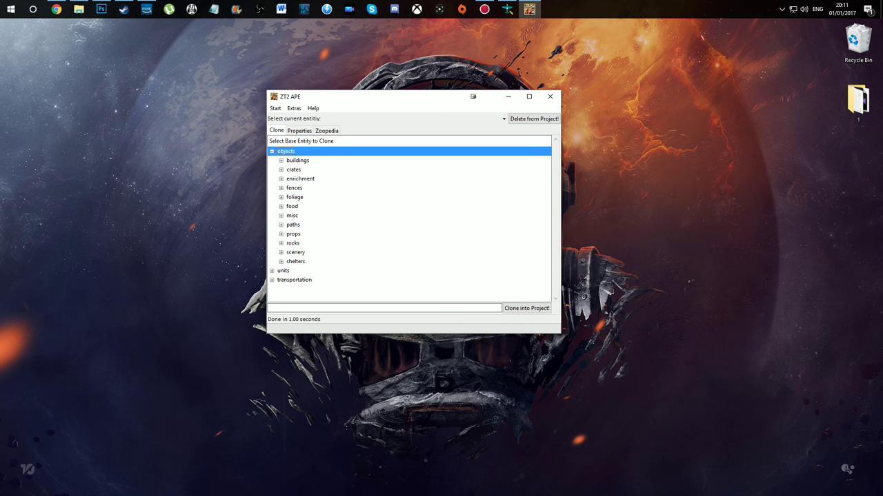
pyautogui.press('p')
pyautogui.press('Right')
pyautogui.scroll(-2, 411, 221)
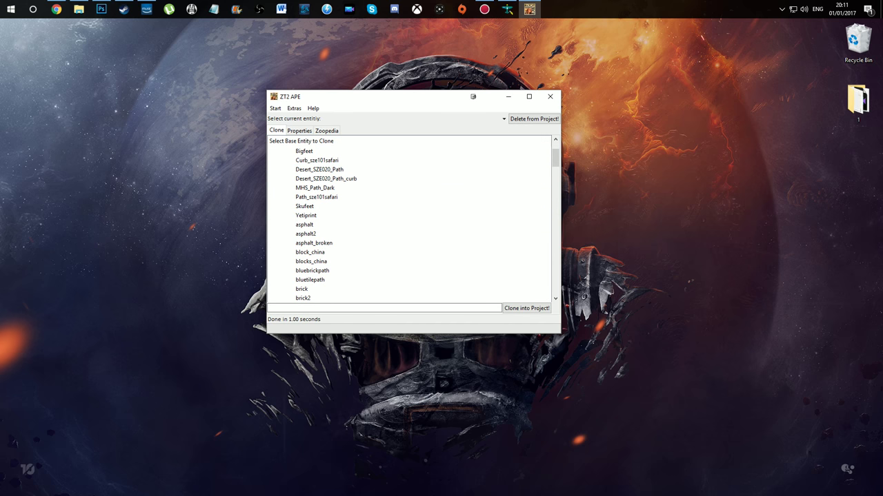
pyautogui.scroll(-2, 411, 220)
pyautogui.scroll(-4, 411, 221)
pyautogui.scroll(-3, 410, 221)
pyautogui.scroll(-2, 410, 220)
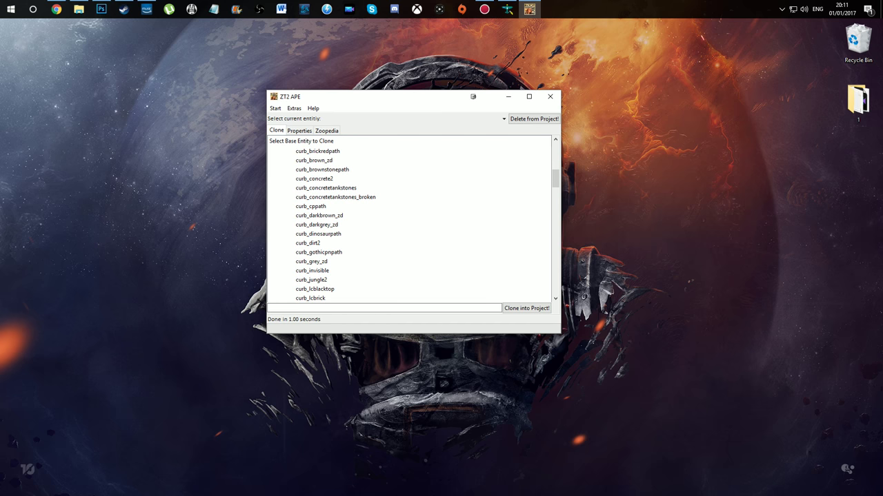
pyautogui.scroll(4, 411, 221)
pyautogui.scroll(2, 410, 220)
pyautogui.scroll(4, 410, 221)
pyautogui.scroll(2, 411, 221)
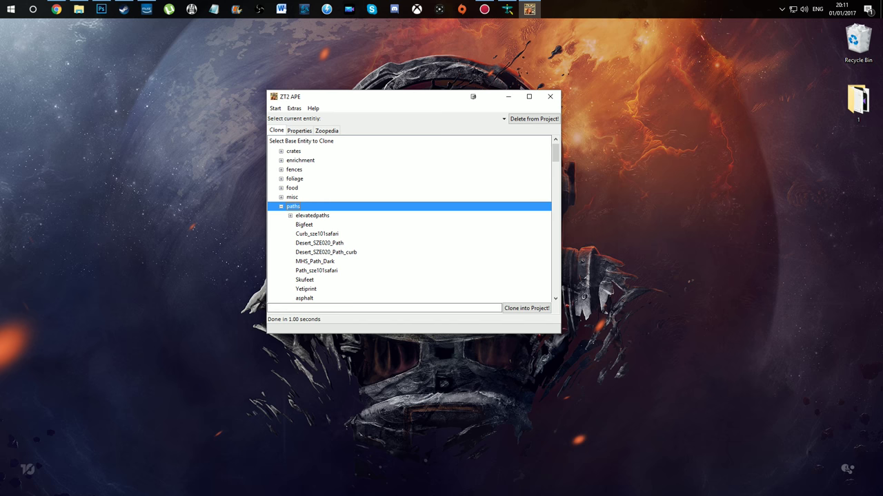
pyautogui.press('Left')
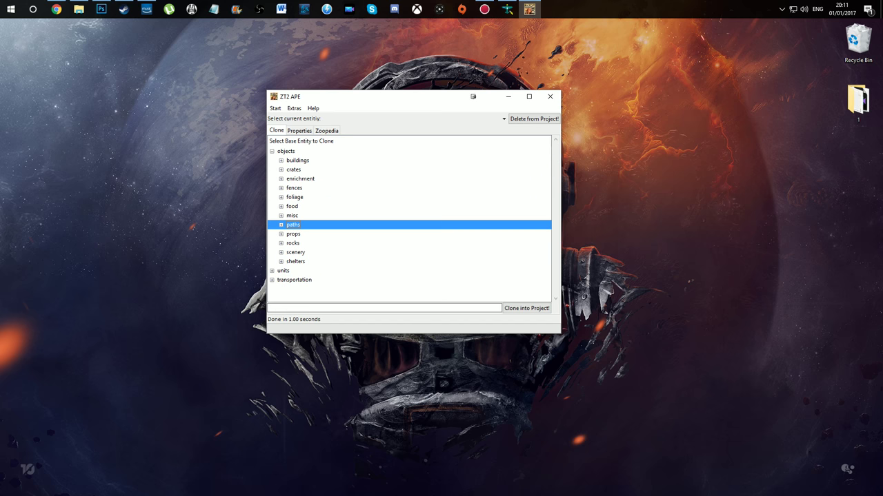
pyautogui.press('Down')
pyautogui.press('Down')
pyautogui.press('Down')
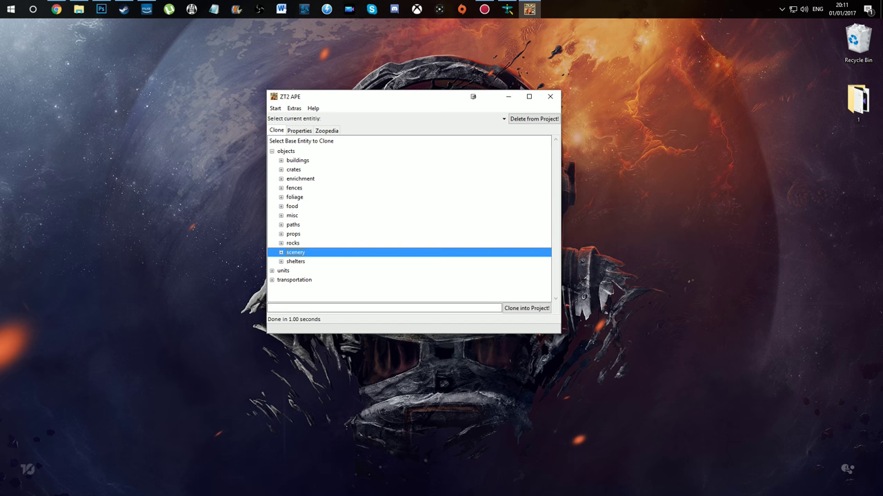
# - Expand scenery and select BISignCeratosaurus as the base entity
pyautogui.press('Right')
pyautogui.scroll(-3, 410, 220)
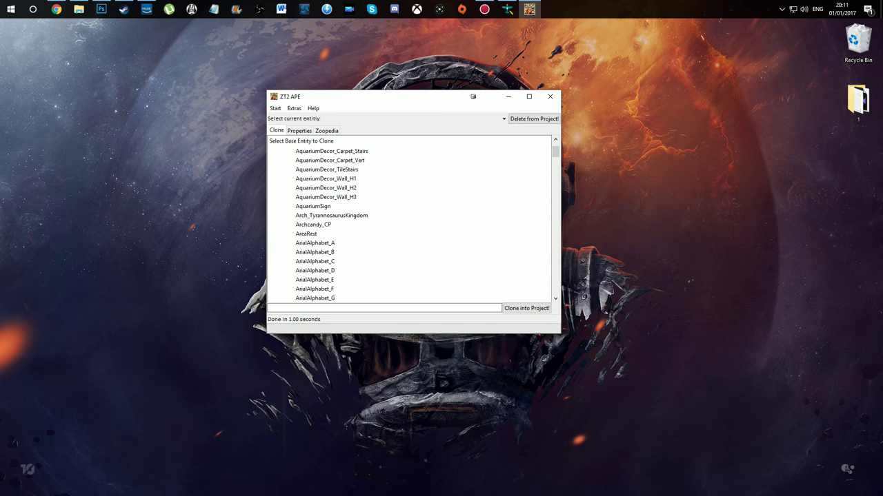
pyautogui.scroll(-4, 410, 221)
pyautogui.scroll(-4, 410, 221)
pyautogui.scroll(-3, 410, 221)
pyautogui.scroll(-1, 410, 221)
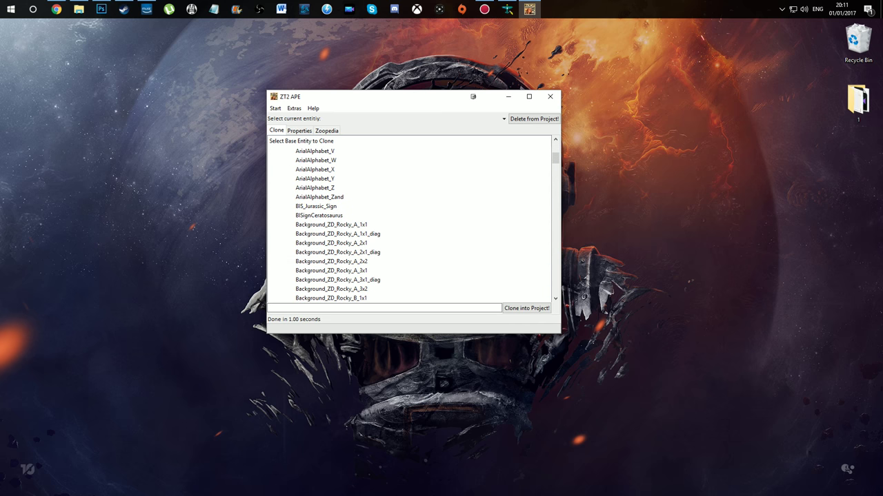
pyautogui.click(318, 215)
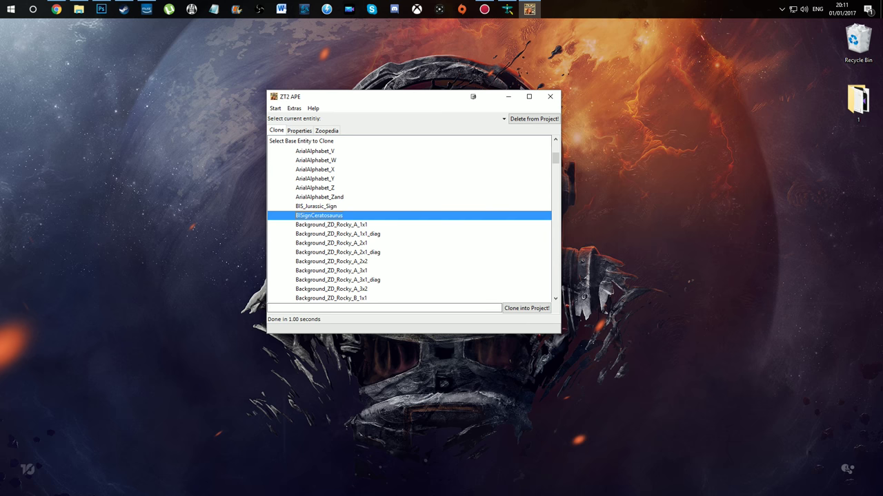
# - Name the clone BISignDiplodocus and clone it into the project
pyautogui.press('Tab')
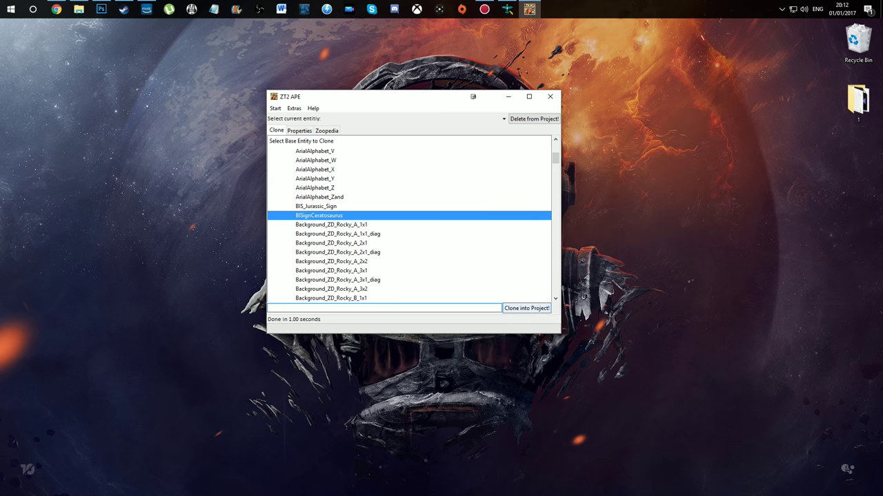
pyautogui.write('Bis')
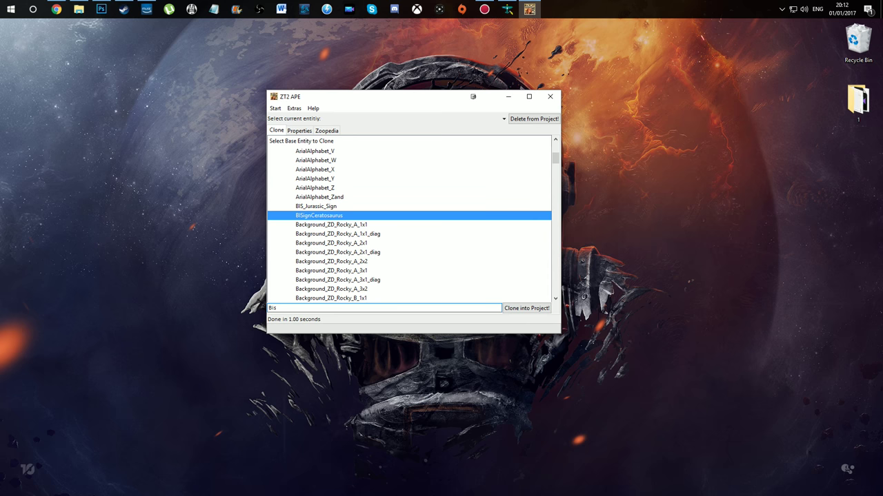
pyautogui.press('BackSpace')
pyautogui.write('Sign')
pyautogui.write('Dip')
pyautogui.write('lodocus')
pyautogui.hotkey('shift', 'Right')
pyautogui.press('End')
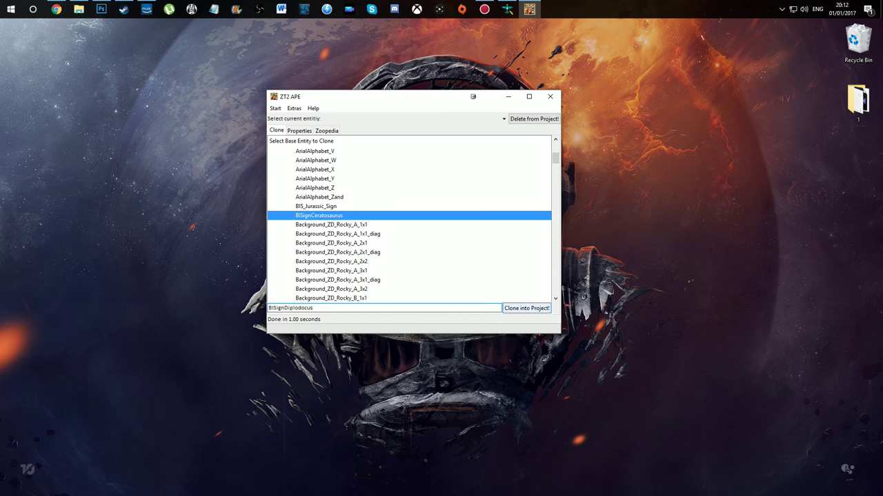
pyautogui.press('Return')
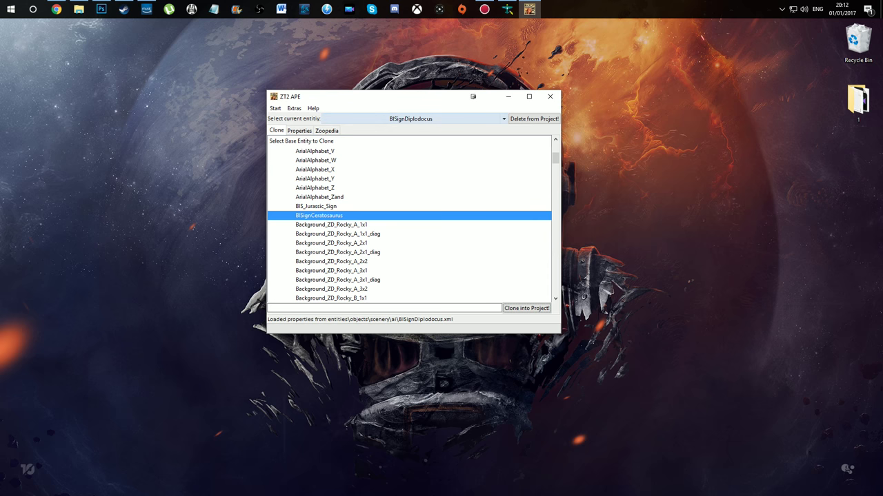
# - Review the new entity's Properties and Zoopedia tabs, then return to the base entity list
pyautogui.click(299, 131)
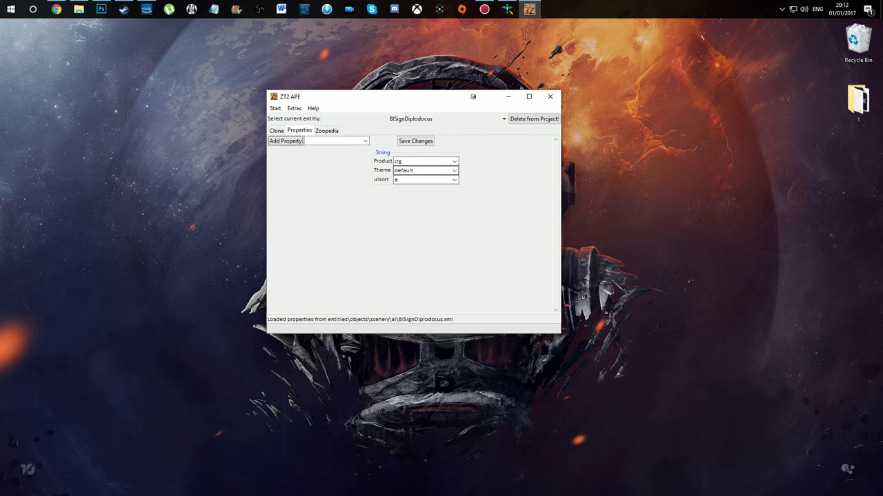
pyautogui.click(326, 130)
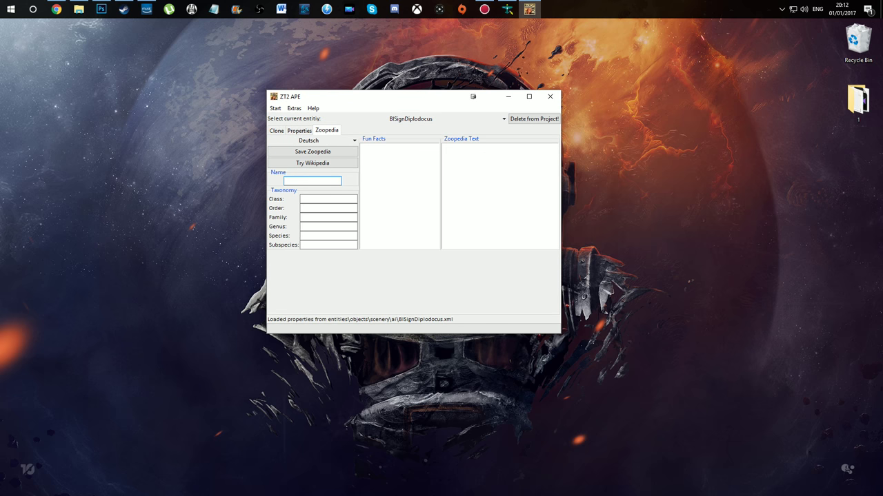
pyautogui.press('Tab')
pyautogui.hotkey('ctrl', 'Tab')
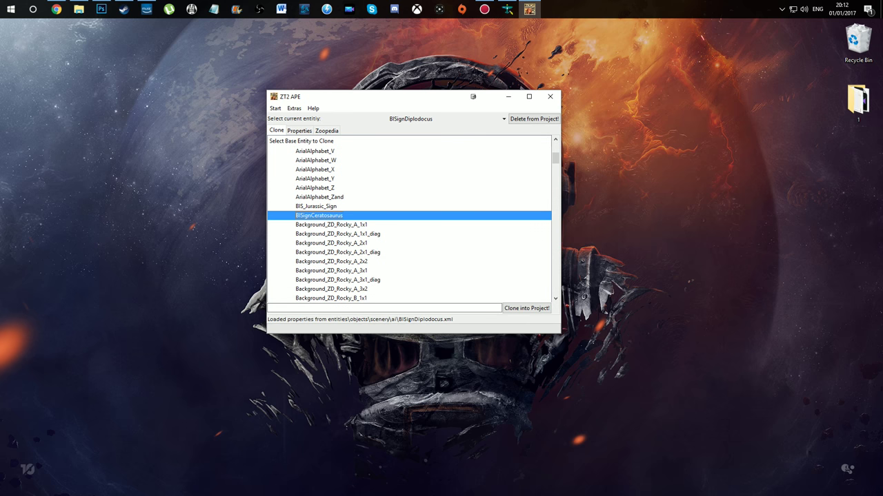
# - Save the project as BISignDiplodocus.z2f on the Desktop and minimise the editor
pyautogui.press('F10')
pyautogui.press('Down')
pyautogui.press('Down')
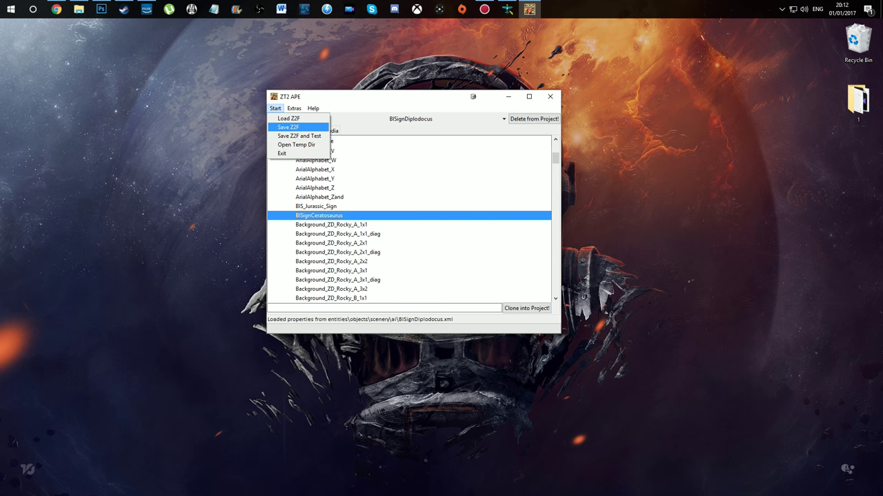
pyautogui.press('Return')
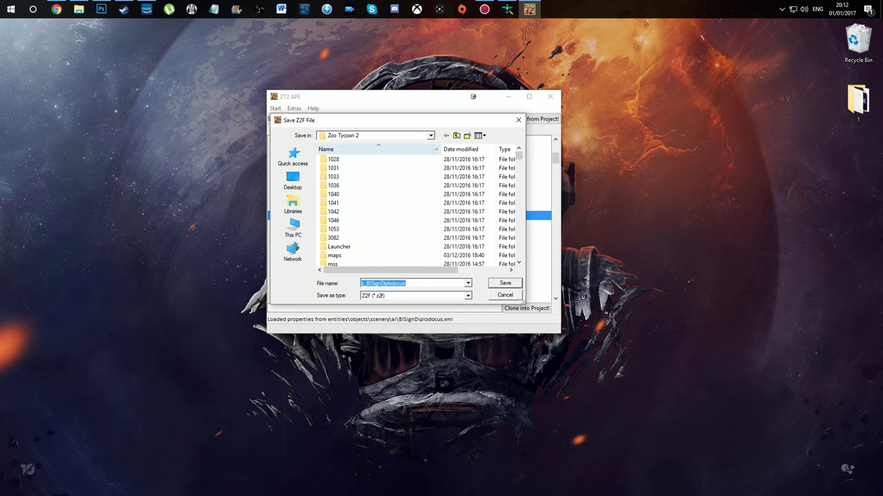
pyautogui.click(293, 180)
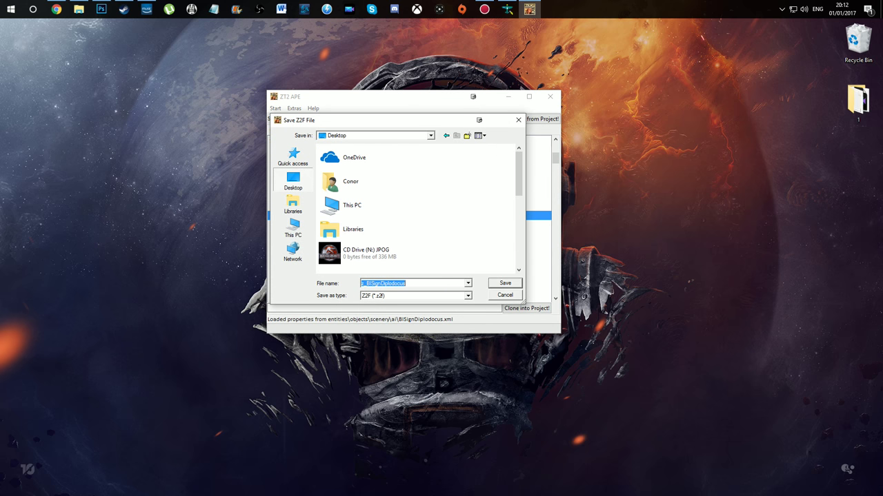
pyautogui.click(362, 284)
pyautogui.click(504, 283)
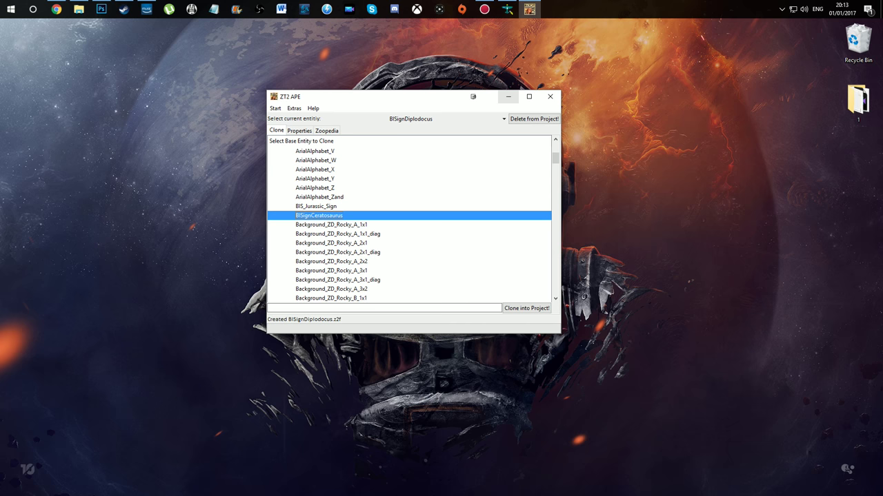
pyautogui.click(508, 96)
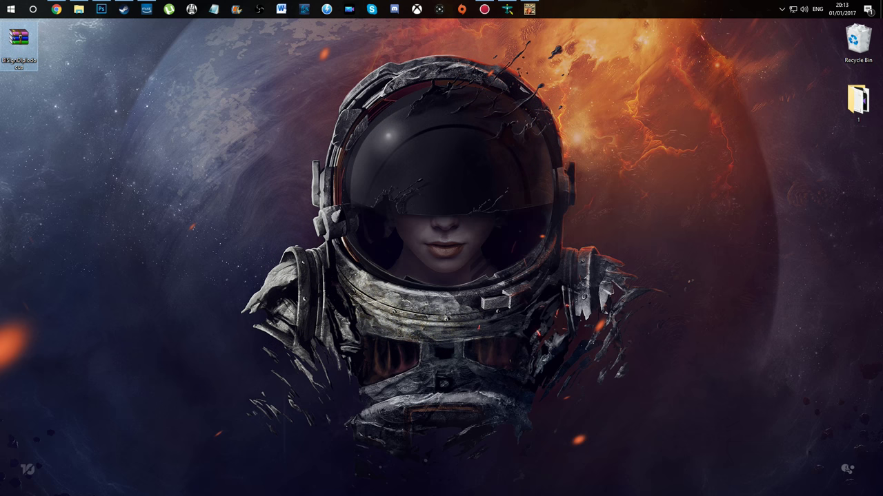
# - Move BISignDiplodocus.z2f to the desktop centre and extract it with WinRAR into a desktop folder
pyautogui.moveTo(19, 41); pyautogui.dragTo(286, 162)
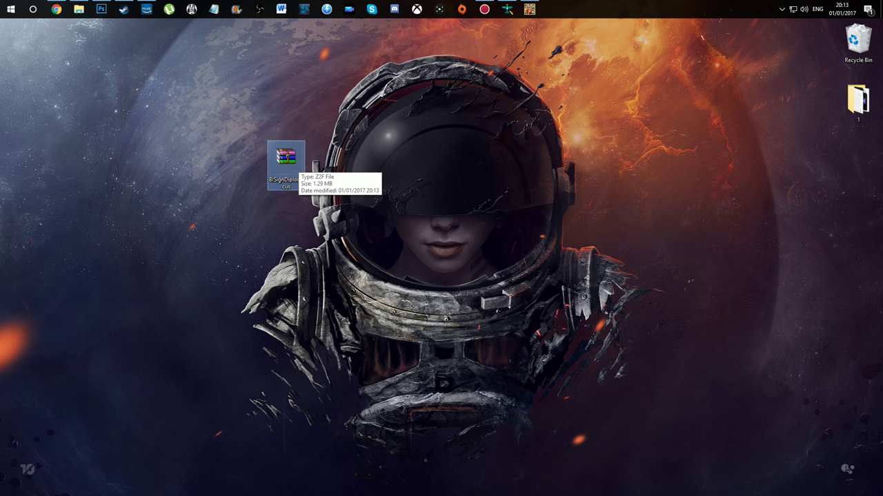
pyautogui.doubleClick(285, 160)
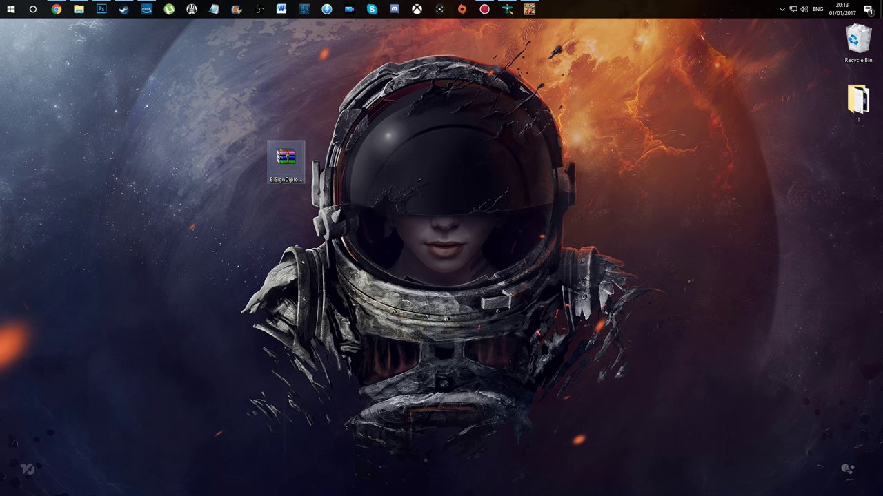
pyautogui.click(260, 137)
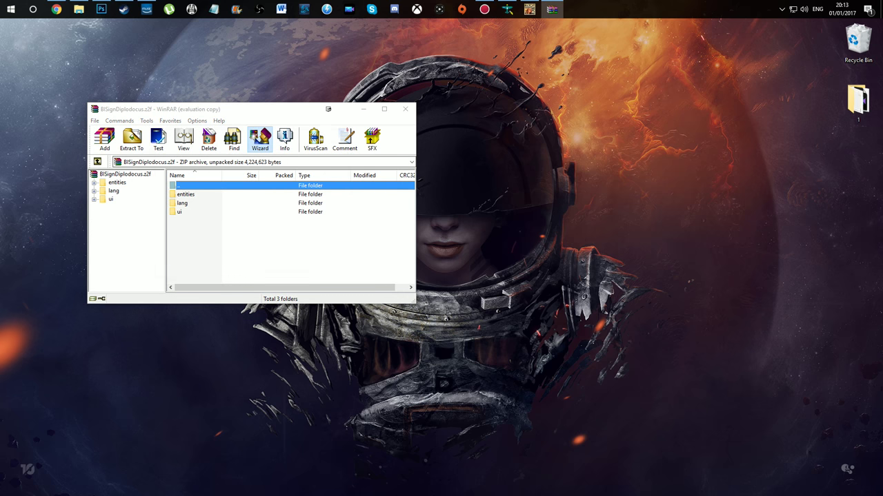
pyautogui.click(298, 214)
pyautogui.press('Return')
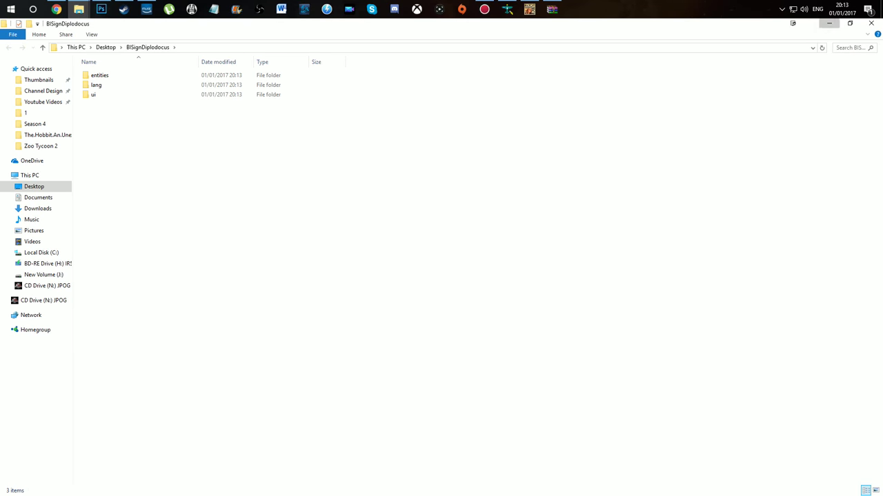
# - Close the folder and WinRAR windows, then open BlSignDiplodocus and select its entities folder
pyautogui.click(871, 23)
pyautogui.click(407, 104)
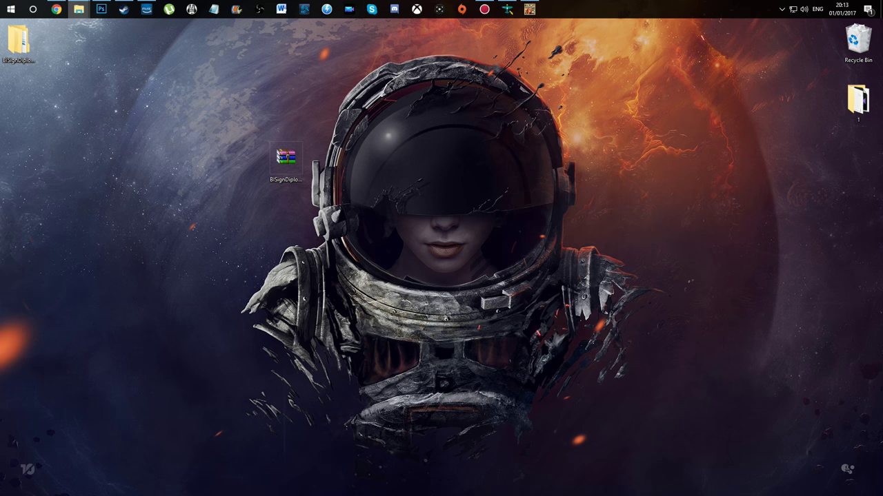
pyautogui.click(285, 160)
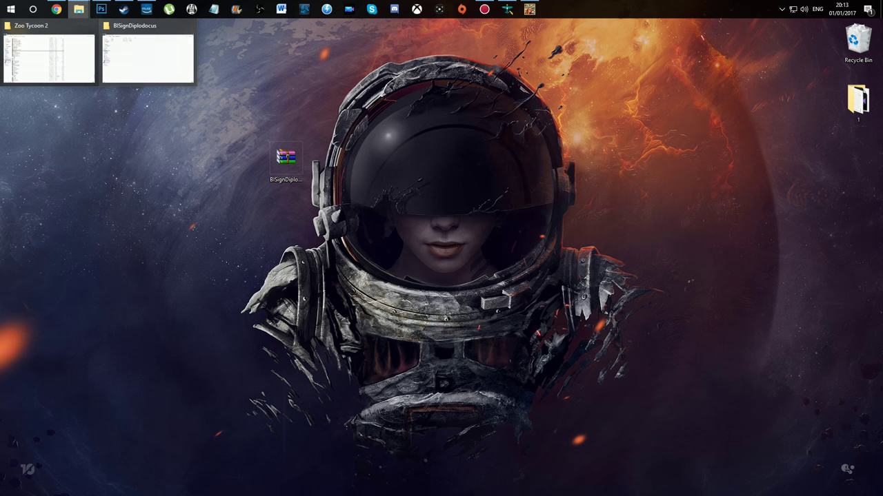
pyautogui.click(148, 55)
pyautogui.click(99, 76)
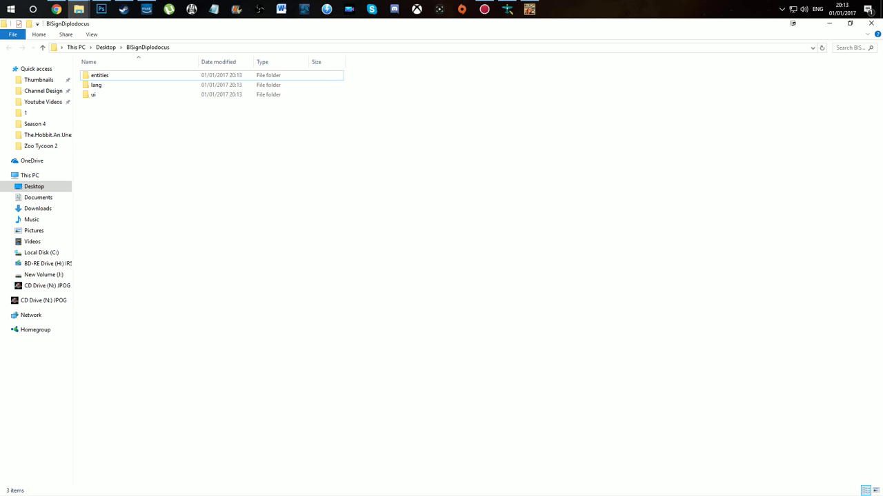
pyautogui.hotkey('alt', 'Tab')
pyautogui.hotkey('alt', 'Tab')
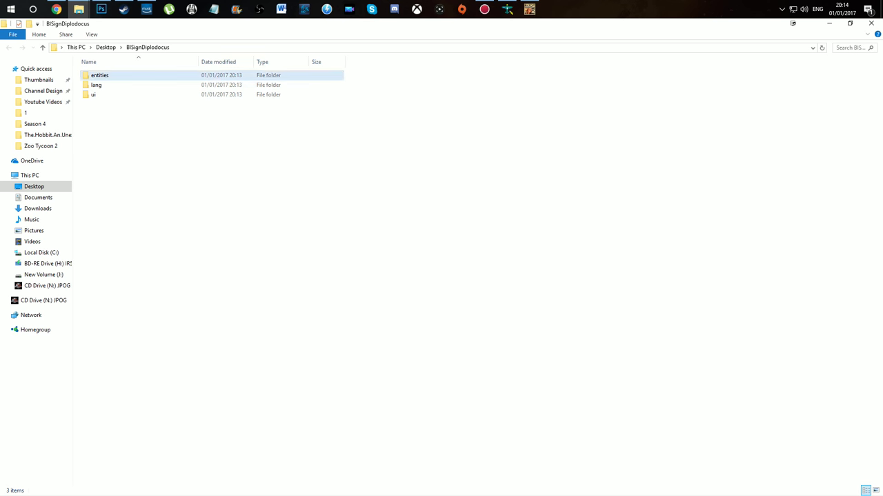
# - Browse entities > objects > scenery into the BlSignDiplodocus model folder and back out
pyautogui.click(100, 75)
pyautogui.press('Return')
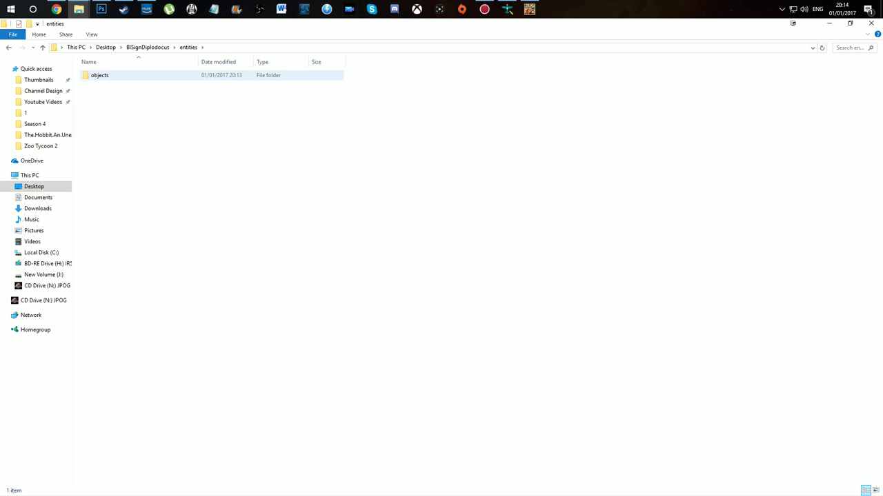
pyautogui.press('Return')
pyautogui.press('Return')
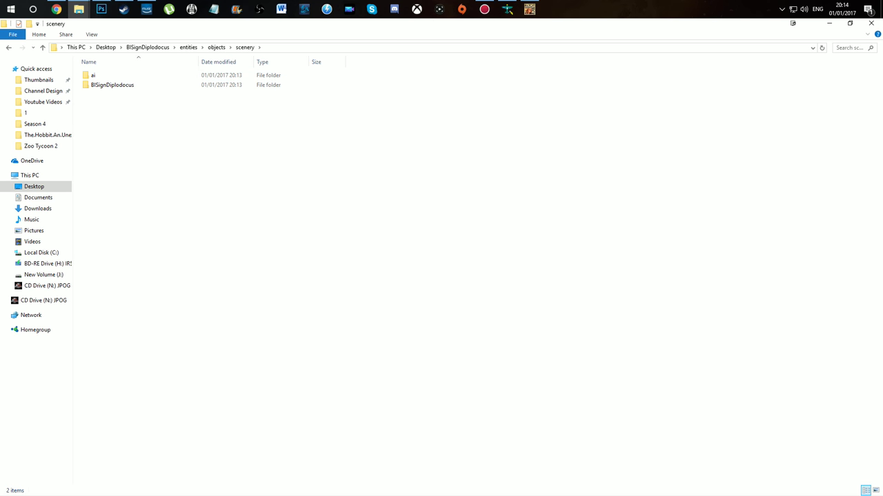
pyautogui.moveTo(112, 84)
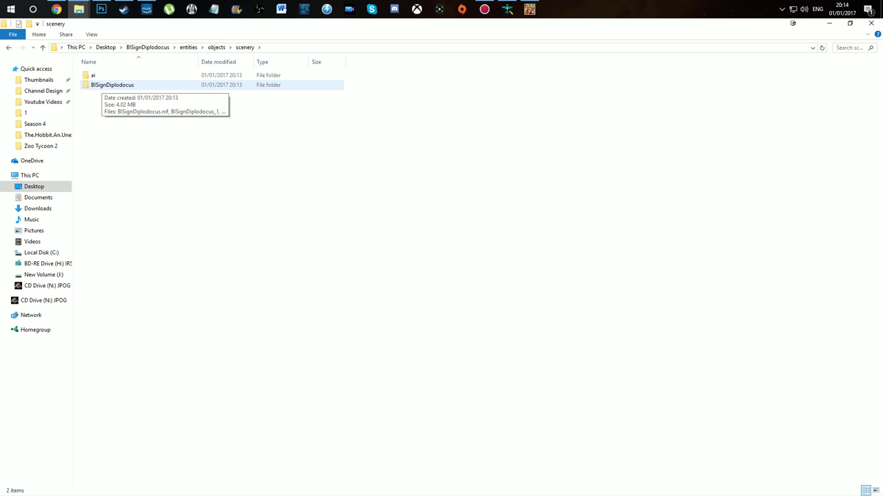
pyautogui.doubleClick(112, 85)
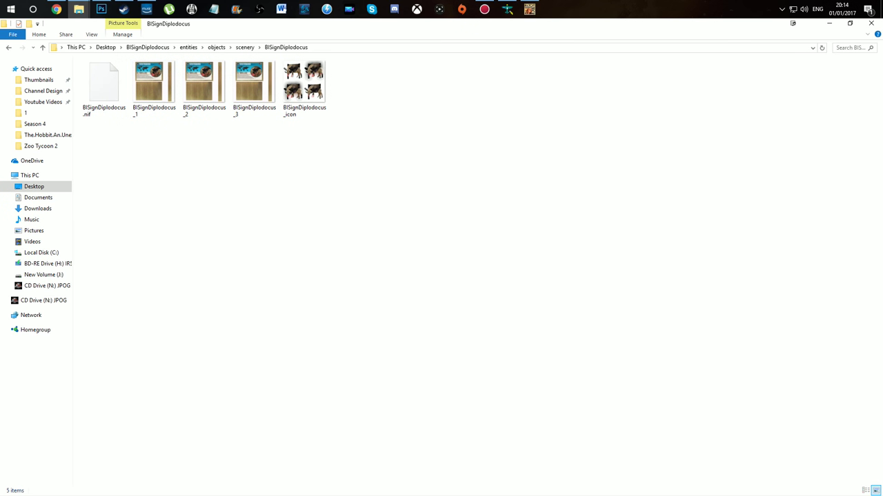
pyautogui.hotkey('alt', 'Left')
pyautogui.hotkey('alt', 'Left')
pyautogui.hotkey('alt', 'Left')
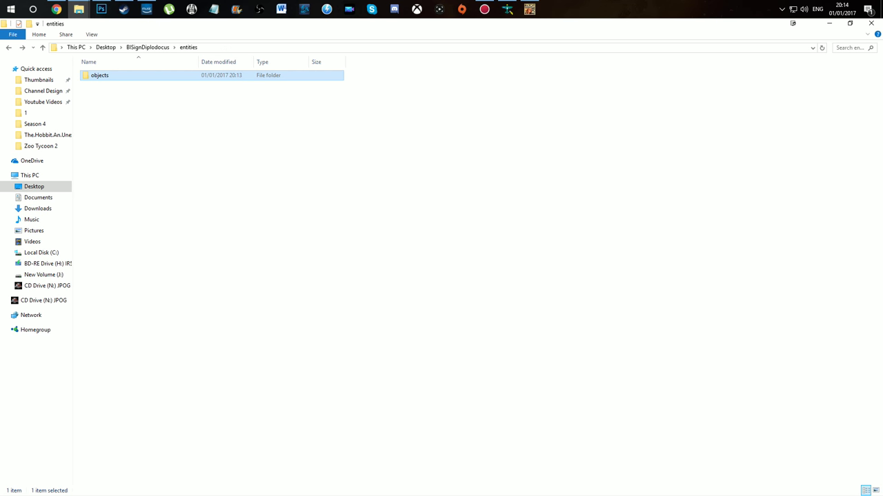
# - Check the language XML file in lang > 1033
pyautogui.hotkey('alt', 'Left')
pyautogui.press('Return')
pyautogui.press('Down')
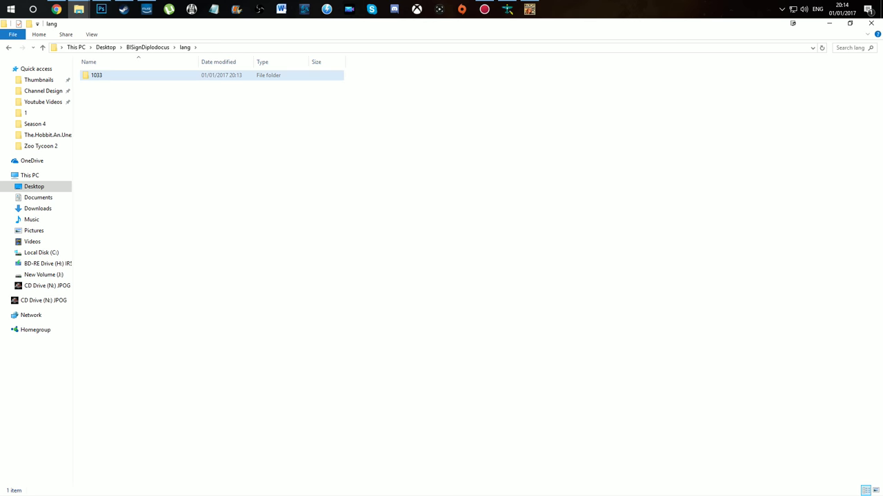
pyautogui.press('Return')
pyautogui.hotkey('alt', 'Left')
pyautogui.hotkey('alt', 'Left')
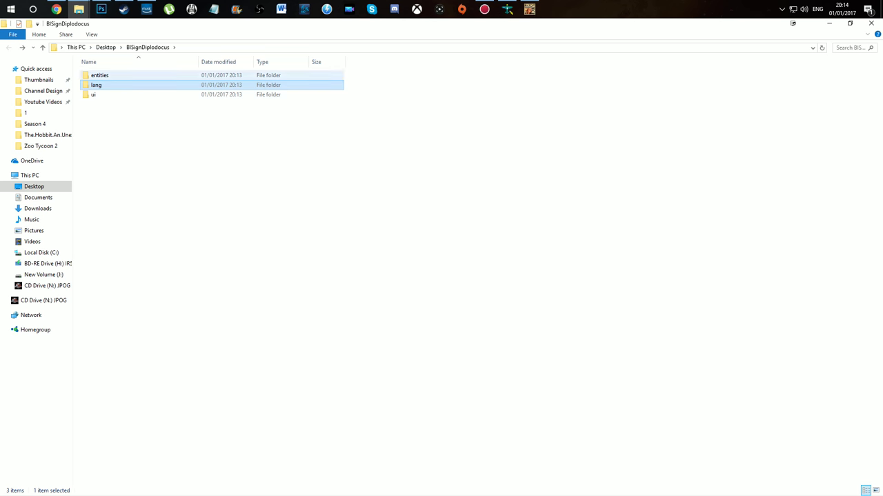
pyautogui.press('Down')
# - Check the two zoopedia entry XMLs, then minimise Explorer and move the archive beside the folder
pyautogui.press('Return')
pyautogui.press('Down')
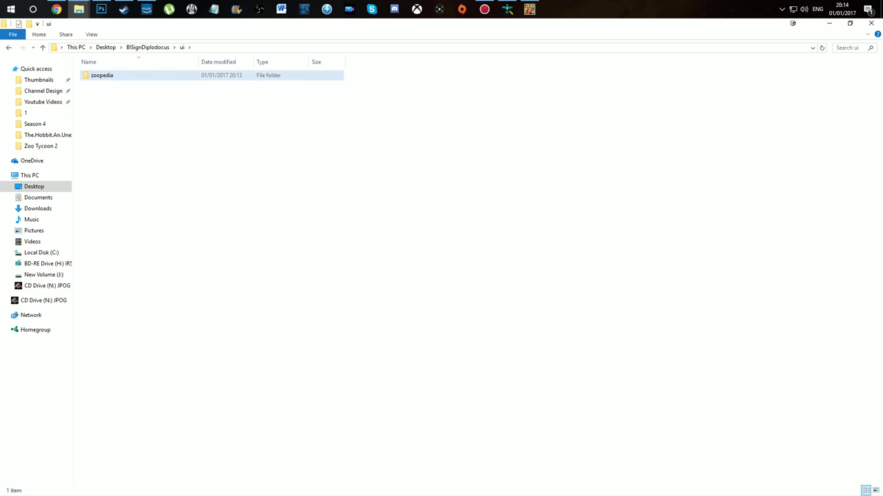
pyautogui.press('Return')
pyautogui.press('Down')
pyautogui.press('Return')
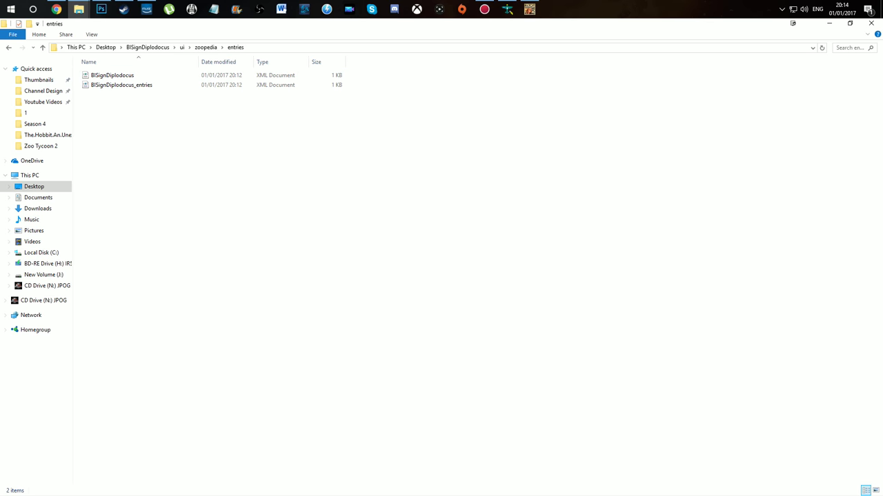
pyautogui.hotkey('alt', 'Left')
pyautogui.hotkey('alt', 'Left')
pyautogui.hotkey('alt', 'Left')
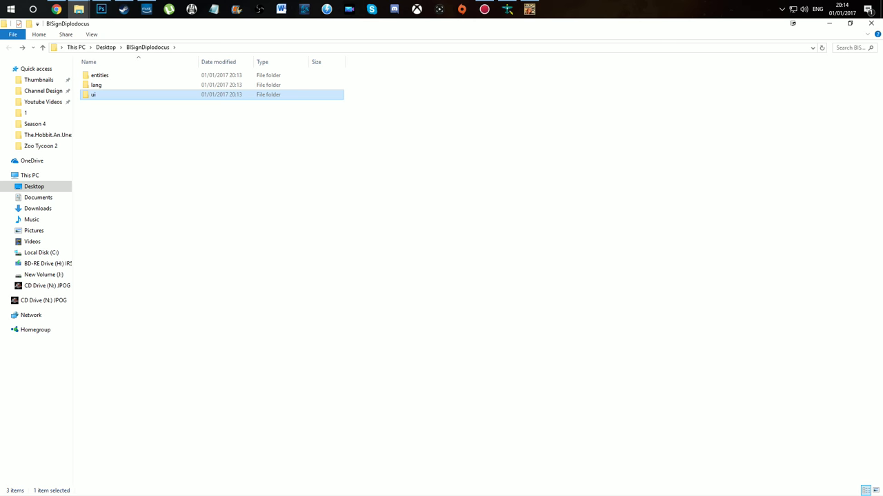
pyautogui.click(829, 24)
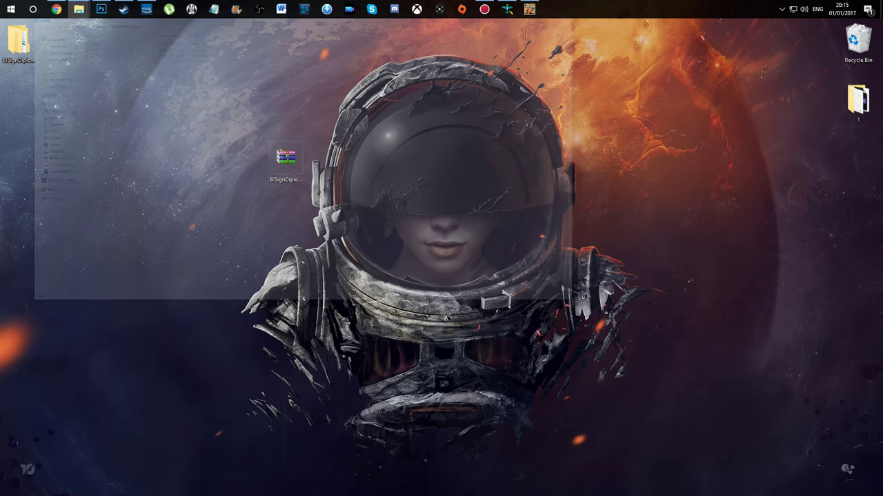
pyautogui.moveTo(285, 162)
pyautogui.mouseDown()
pyautogui.moveTo(192, 155)
pyautogui.moveTo(19, 100)
pyautogui.mouseUp()
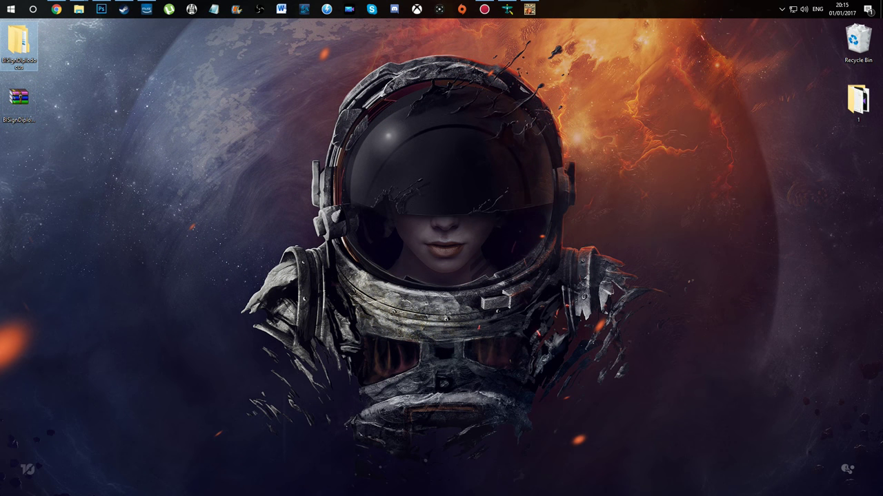
# - Start DXTBmp and point its File Open dialog at the Desktop
pyautogui.click(507, 9)
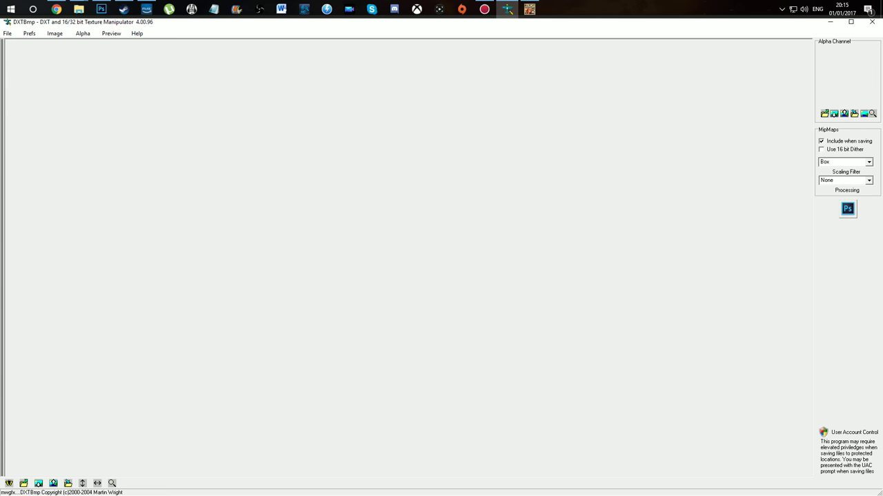
pyautogui.click(7, 33)
pyautogui.click(23, 43)
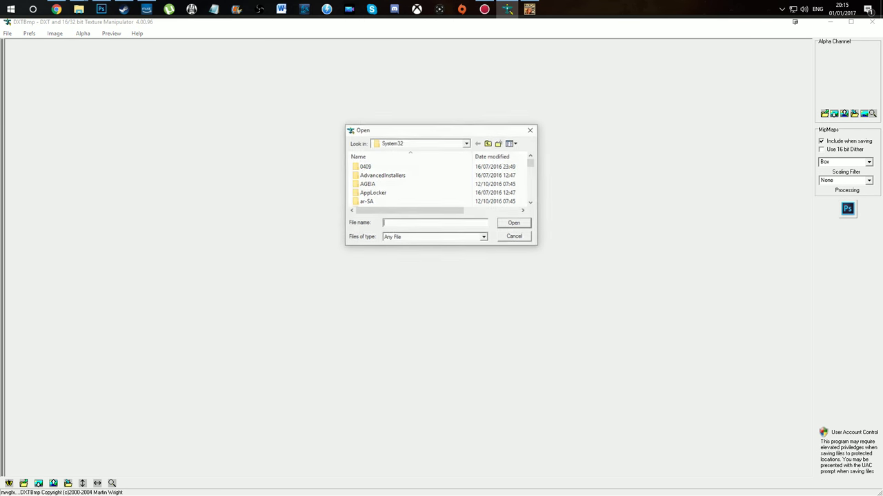
pyautogui.click(466, 144)
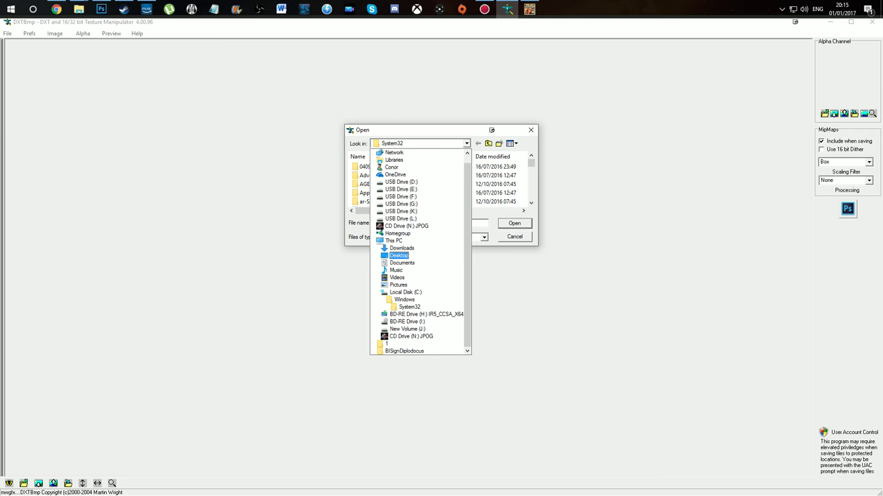
pyautogui.press('Return')
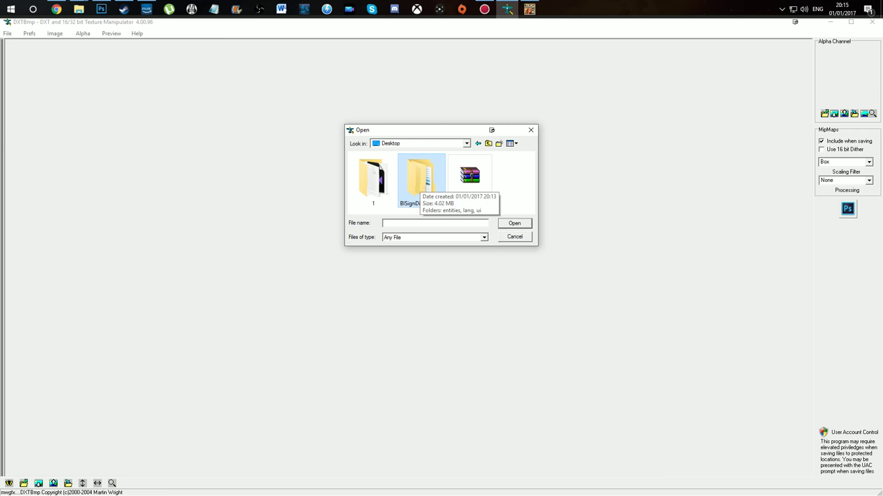
# - Browse into BlSignDiplodocus > entities > scenery and open the BlSignDiplodocus_1 texture
pyautogui.doubleClick(421, 178)
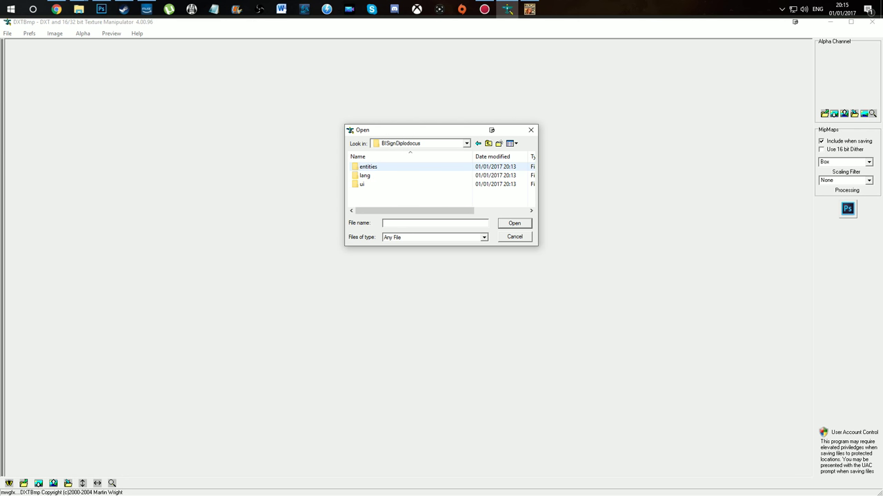
pyautogui.doubleClick(368, 166)
pyautogui.doubleClick(368, 167)
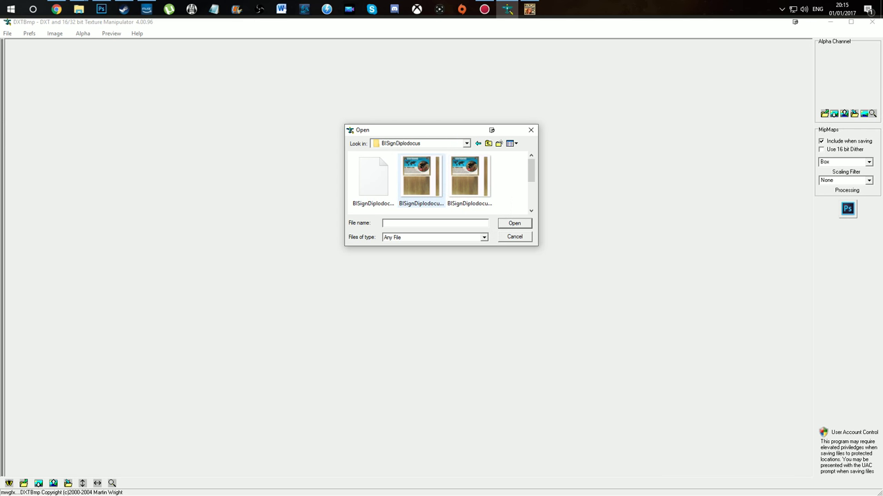
pyautogui.click(420, 181)
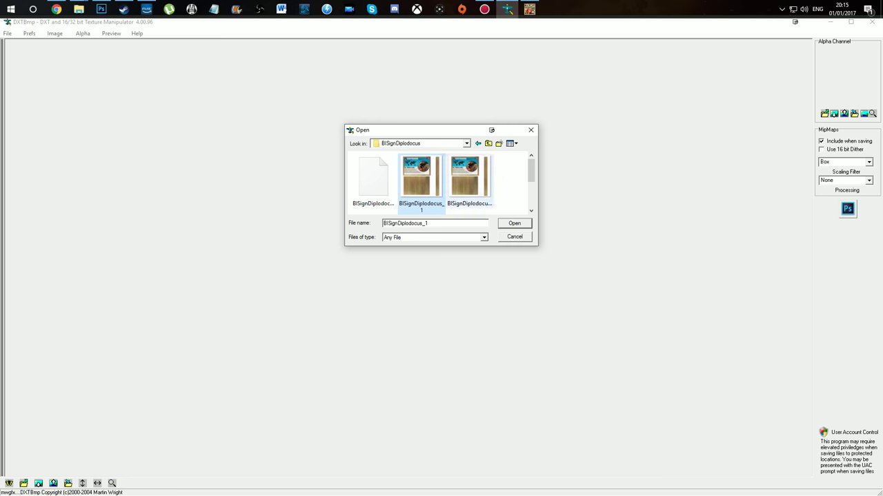
pyautogui.scroll(-2, 421, 180)
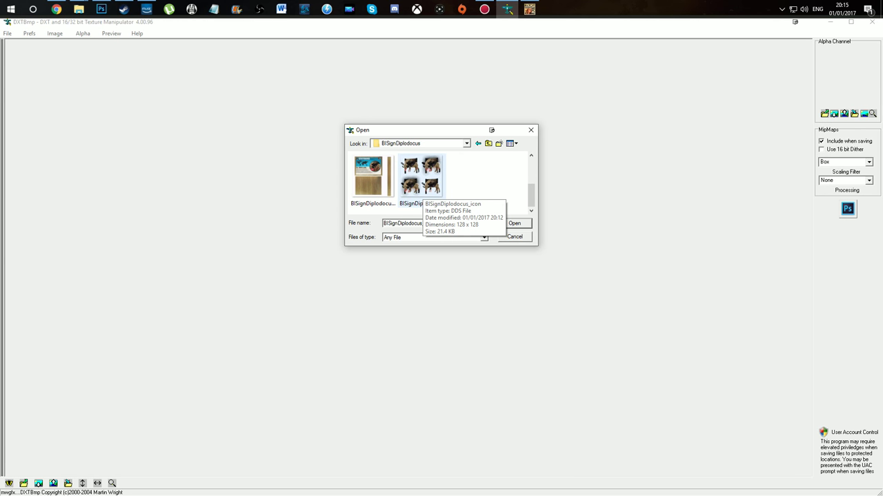
pyautogui.scroll(1, 422, 195)
pyautogui.scroll(1, 422, 195)
pyautogui.doubleClick(422, 195)
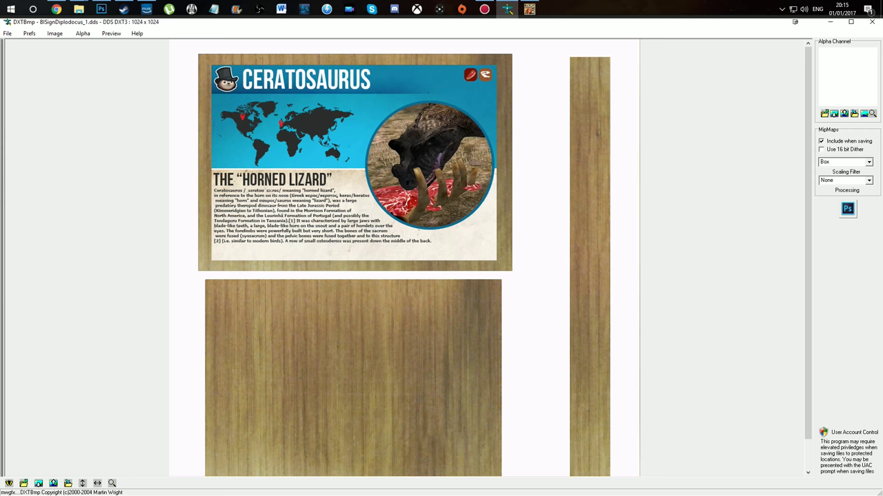
# - Glance at DXTBmp's menu options, then send the BlSignDiplodocus_1 texture to Photoshop
pyautogui.click(55, 33)
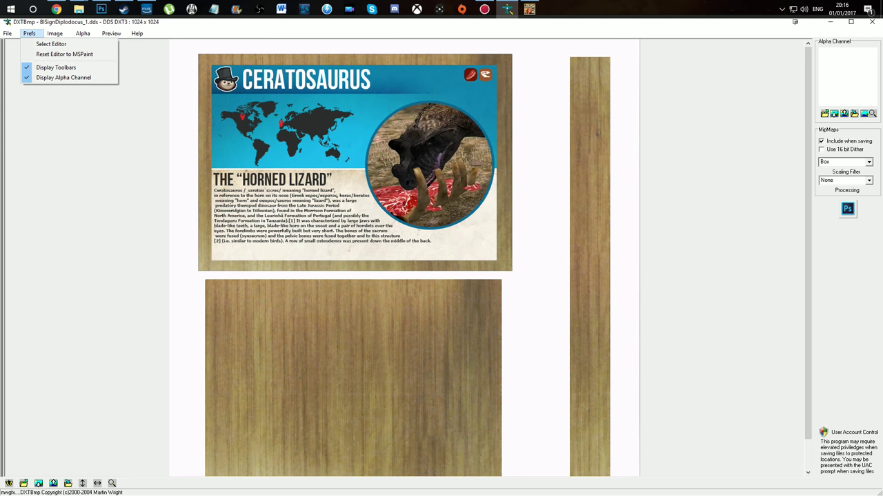
pyautogui.press('Escape')
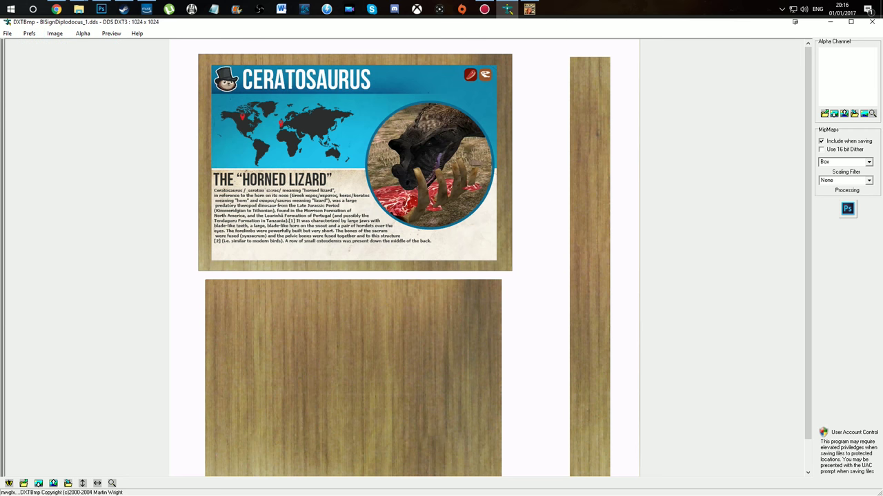
pyautogui.click(55, 33)
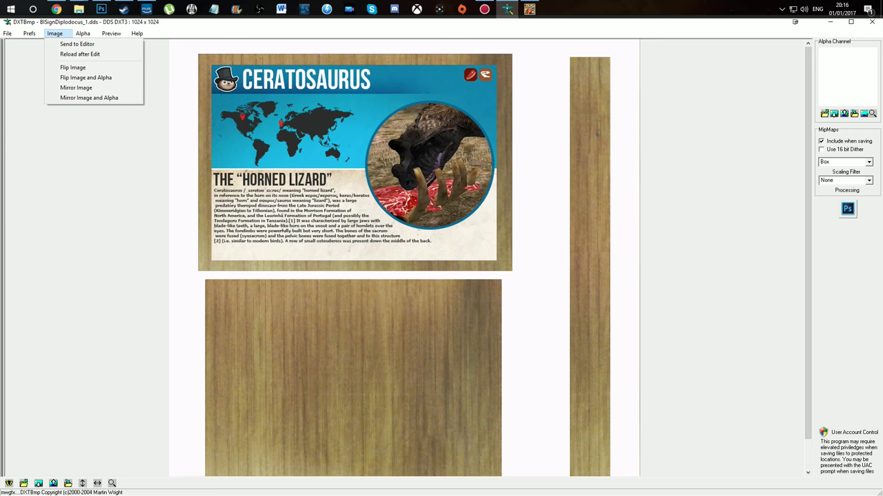
pyautogui.click(77, 44)
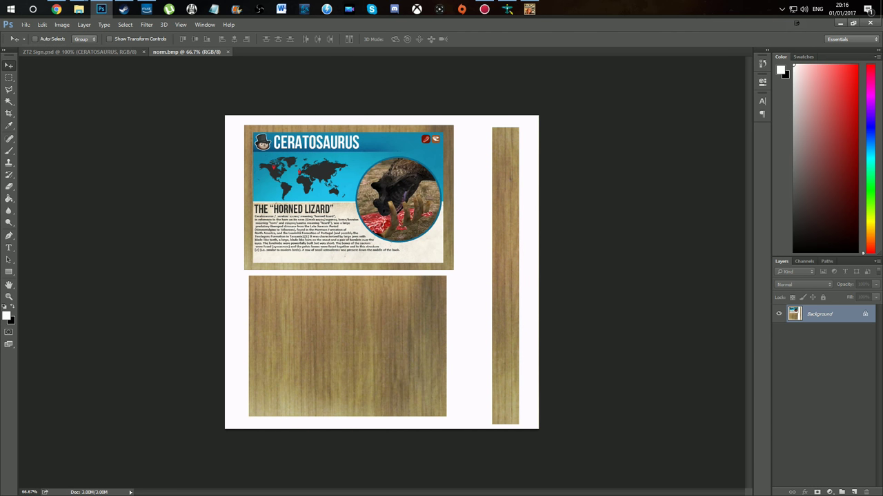
# - Change the ZT2 Sign title from CERATOSAURUS to DIPLODOCUS
pyautogui.click(79, 51)
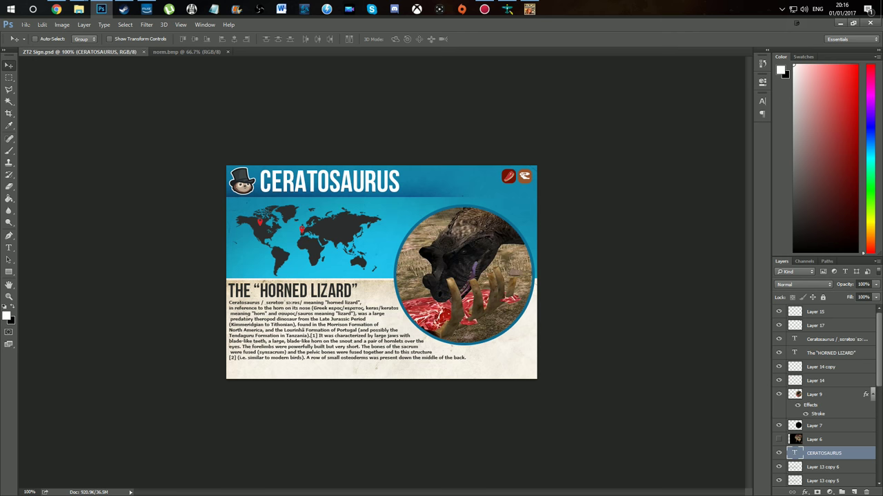
pyautogui.press('t')
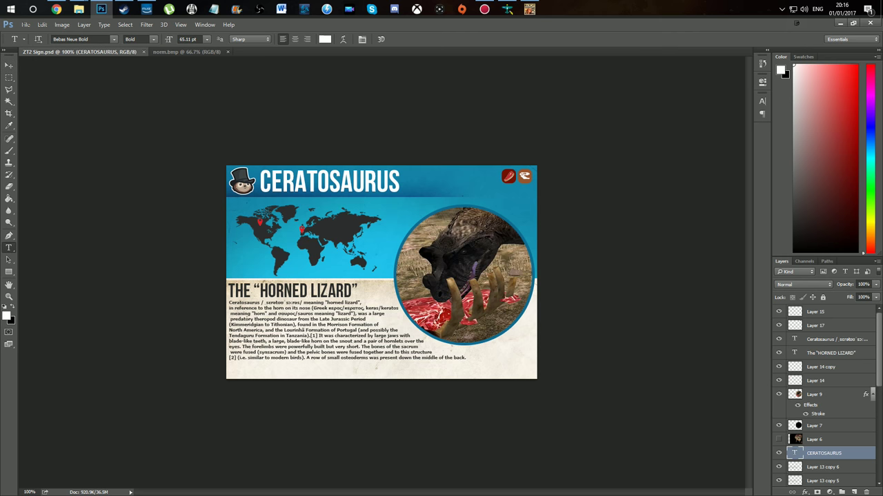
pyautogui.doubleClick(260, 181)
pyautogui.write('D')
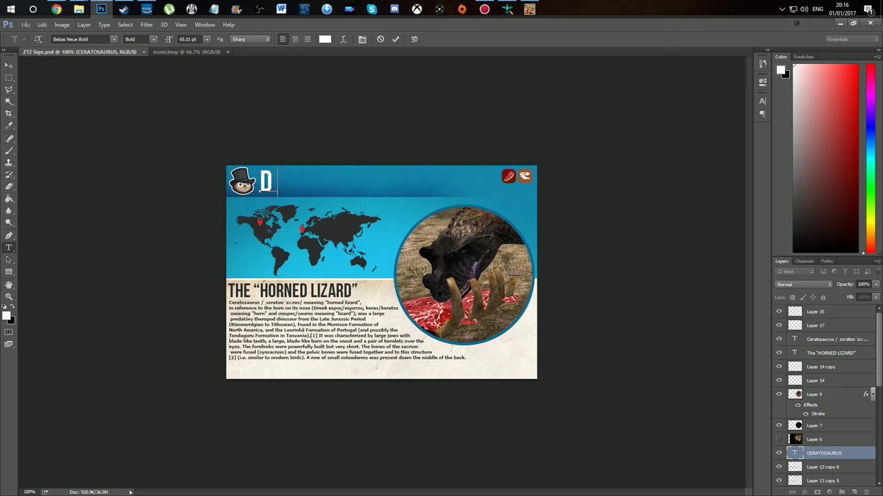
pyautogui.write('IPLODOCUS')
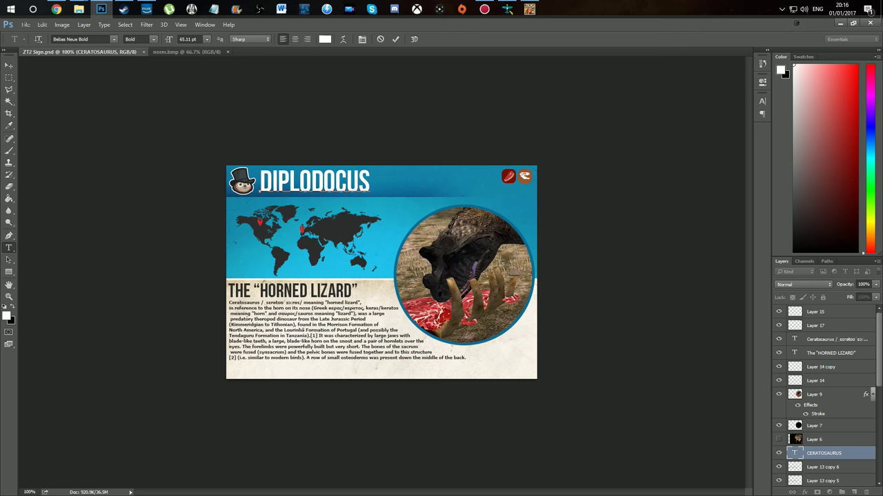
pyautogui.click(9, 65)
pyautogui.click(84, 25)
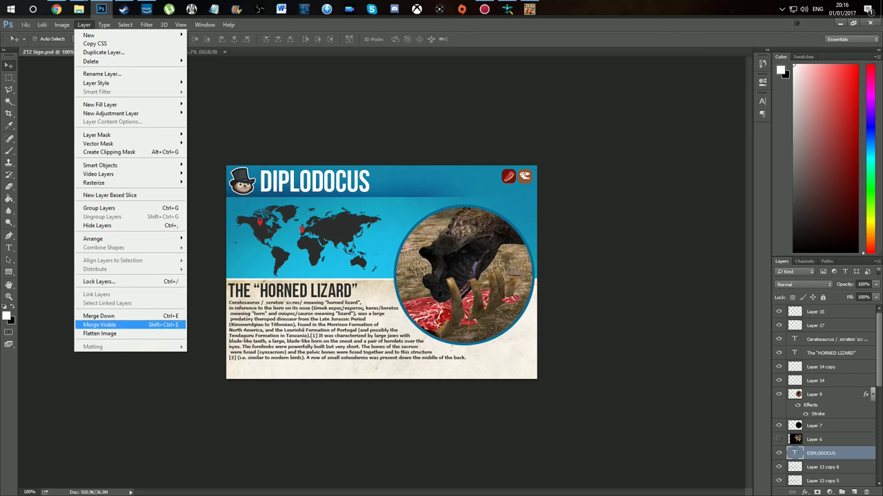
pyautogui.click(99, 325)
pyautogui.hotkey('ctrl', 'z')
# - Paste the Diplodocus card into norm.bmp and position it over the top wood panel
pyautogui.click(183, 52)
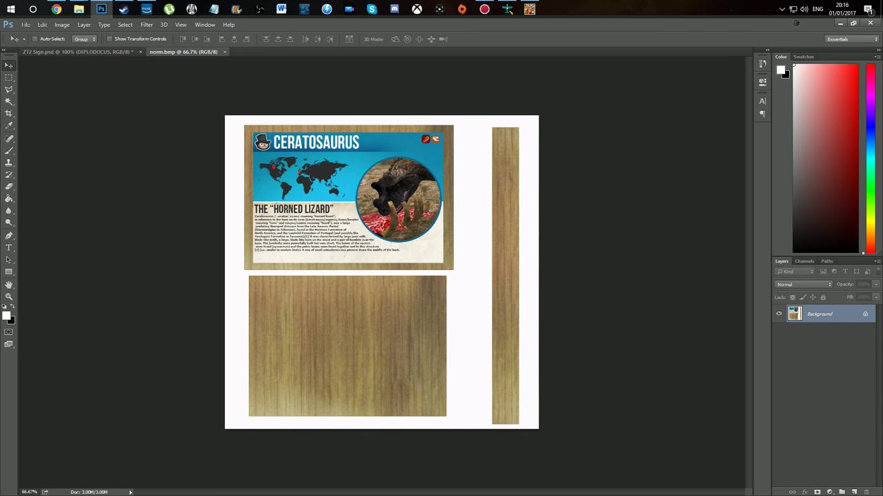
pyautogui.hotkey('ctrl', 'v')
pyautogui.moveTo(444, 284)
pyautogui.mouseDown()
pyautogui.moveTo(402, 221)
pyautogui.moveTo(396, 182)
pyautogui.mouseUp()
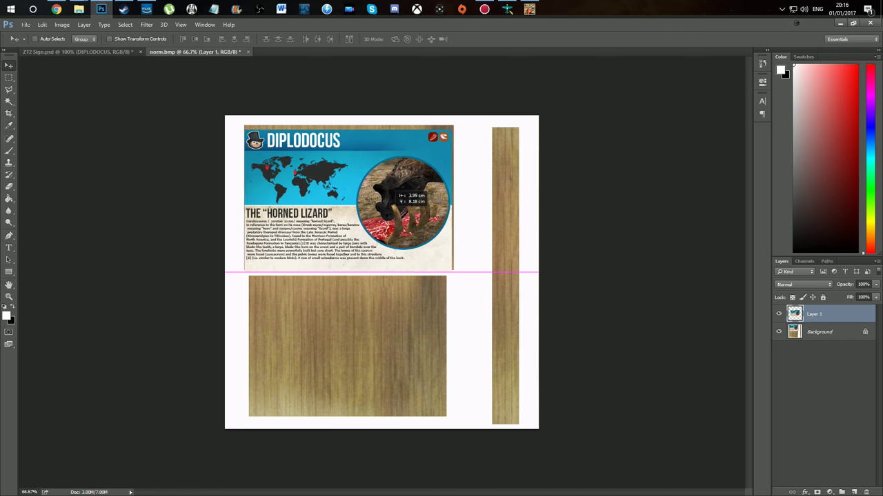
pyautogui.press('Up')
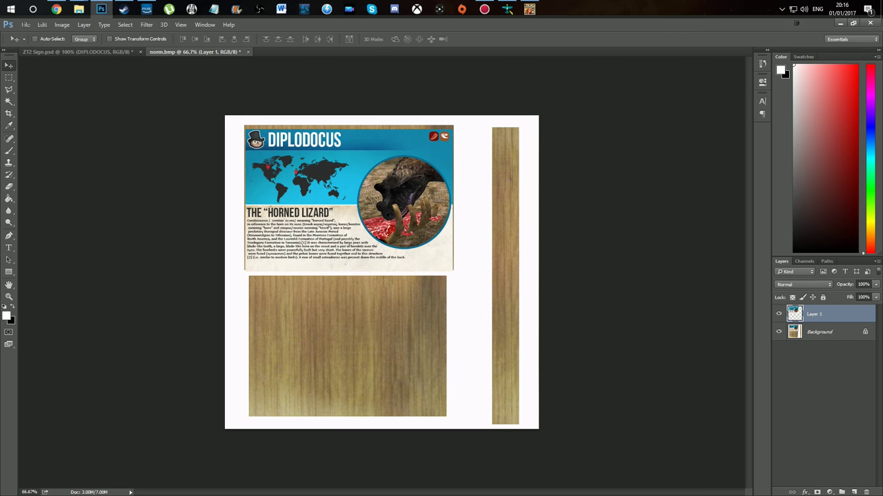
pyautogui.hotkey('ctrl', 'alt', 'z')
pyautogui.hotkey('ctrl', 'alt', 'z')
pyautogui.hotkey('ctrl', 'alt', 'z')
pyautogui.hotkey('ctrl', 'alt', 'z')
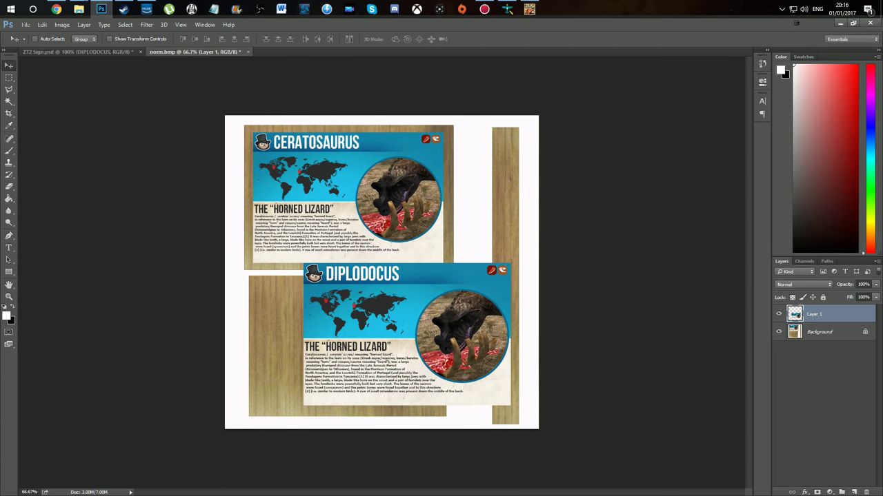
pyautogui.hotkey('ctrl', 'shift', 'z')
pyautogui.hotkey('ctrl', 'shift', 'z')
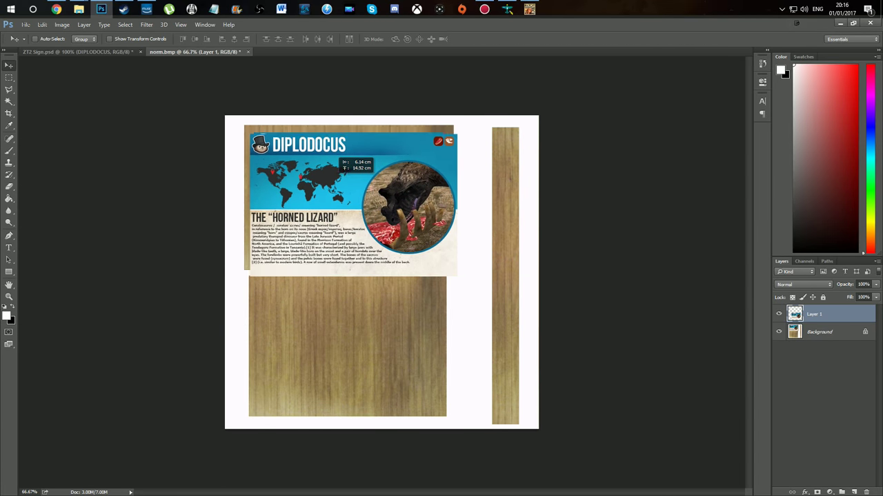
pyautogui.hotkey('ctrl', 'shift', 'z')
# - Free-transform the pasted card to cover the old Ceratosaurus card
pyautogui.hotkey('ctrl', 't')
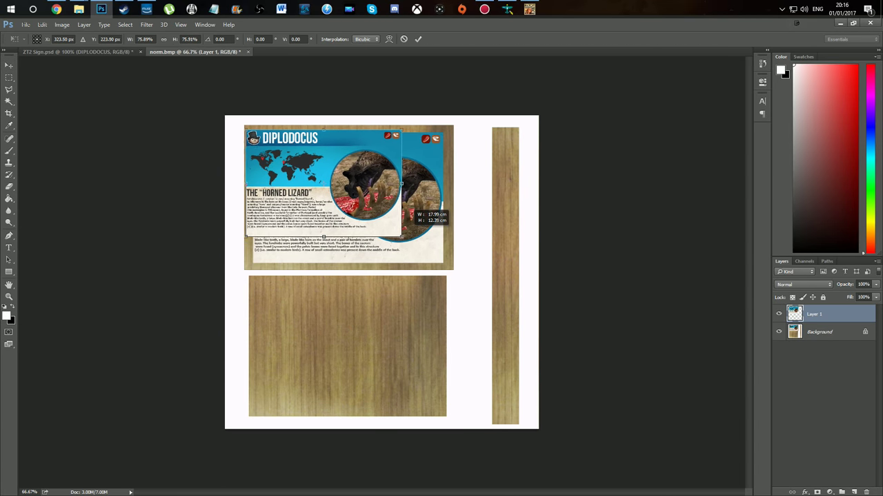
pyautogui.moveTo(411, 210); pyautogui.dragTo(452, 236)
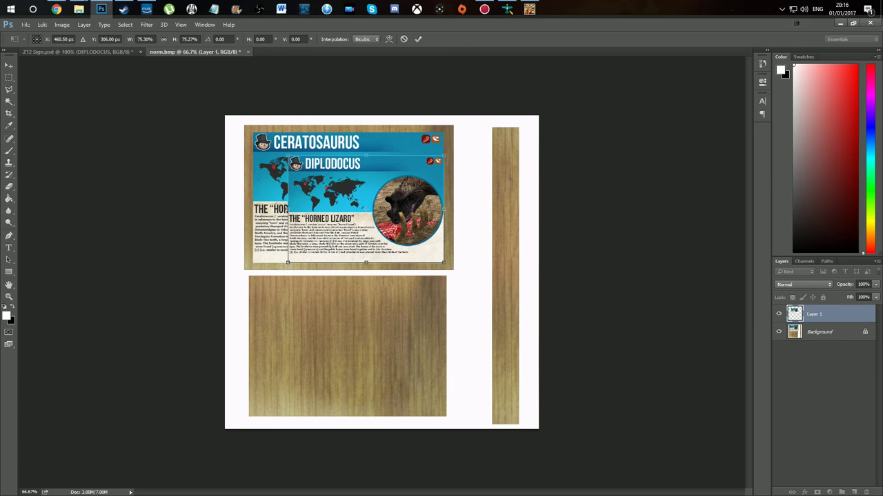
pyautogui.moveTo(288, 155); pyautogui.dragTo(251, 131)
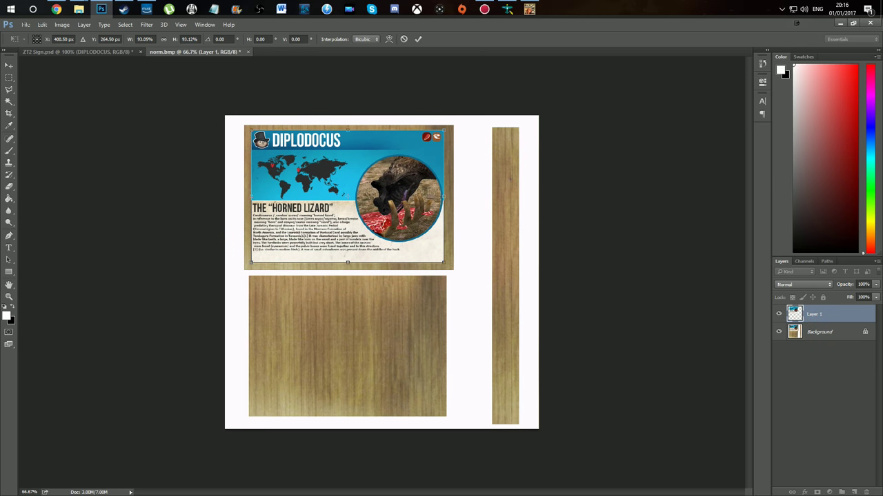
pyautogui.press('v')
pyautogui.press('Return')
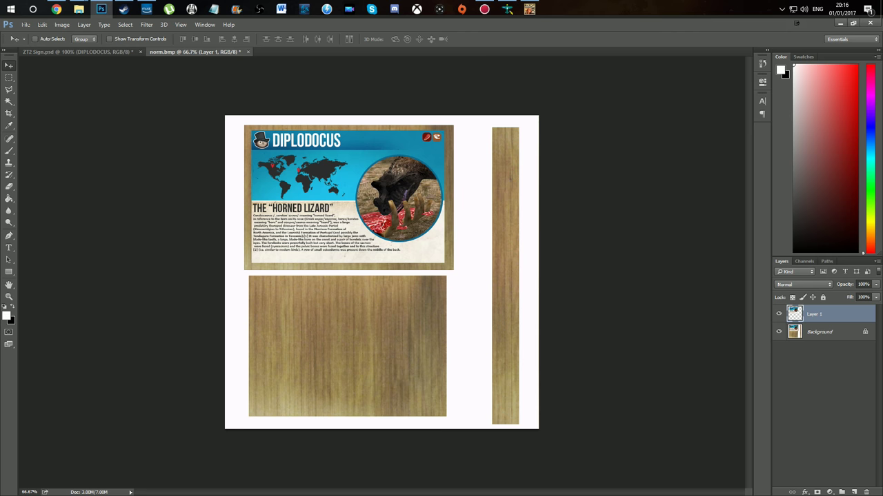
# - Switch between DXTBmp, the ZT2 Sign document and back to norm.bmp
pyautogui.click(507, 9)
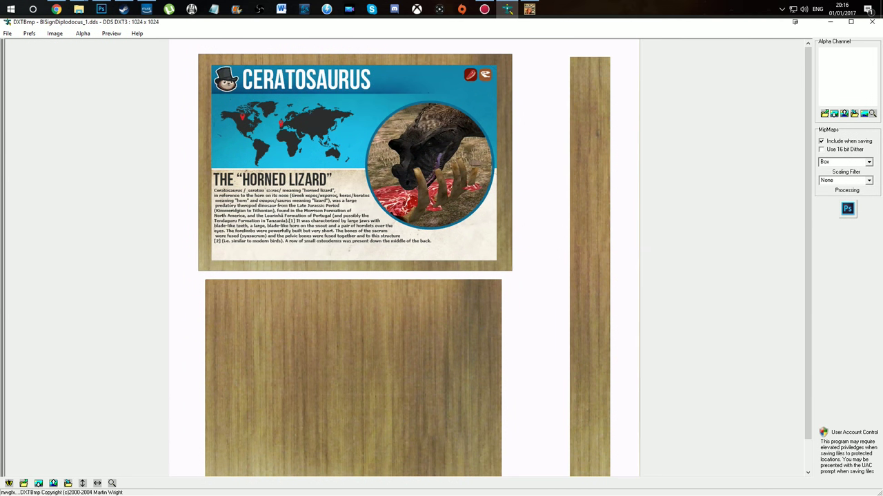
pyautogui.click(507, 9)
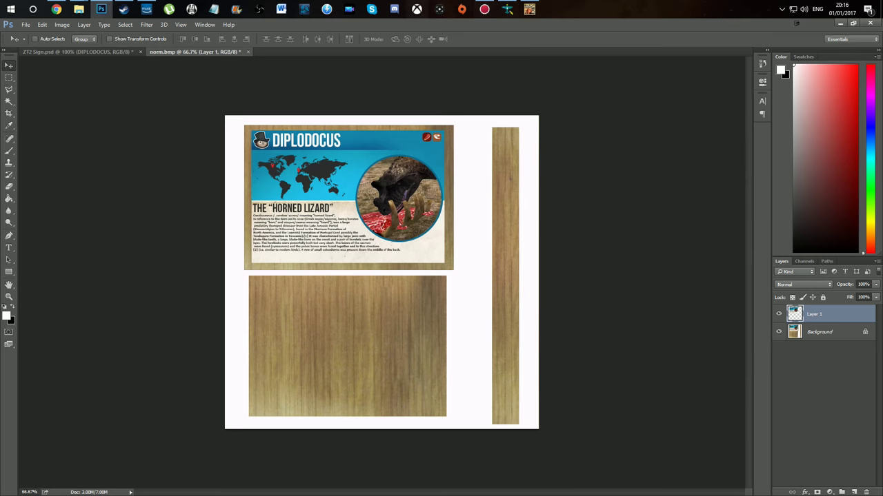
pyautogui.click(75, 51)
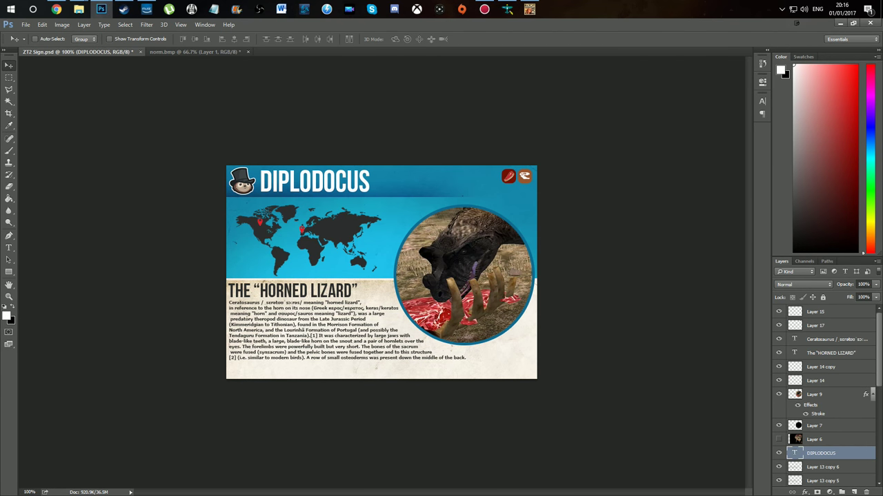
pyautogui.hotkey('ctrl', 'Tab')
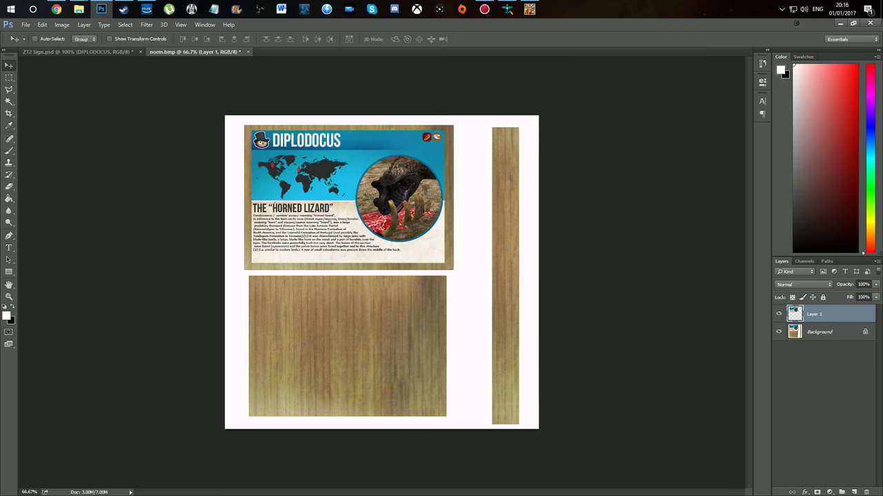
# - Paint black size-61 brush strokes across the card's map, then return to ZT2 Sign
pyautogui.press('b')
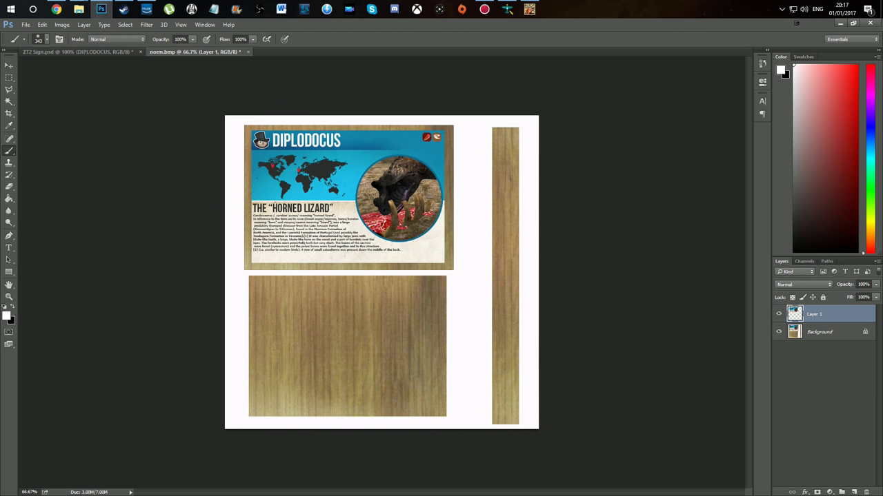
pyautogui.press('x')
pyautogui.click(47, 39)
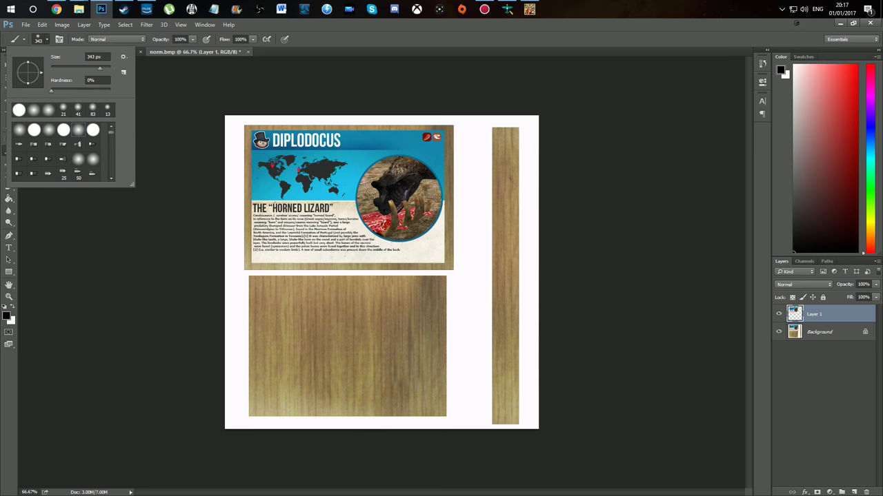
pyautogui.write('61')
pyautogui.press('Return')
pyautogui.moveTo(280, 193)
pyautogui.mouseDown()
pyautogui.moveTo(296, 210)
pyautogui.moveTo(379, 200)
pyautogui.mouseUp()
pyautogui.moveTo(317, 190); pyautogui.dragTo(334, 152)
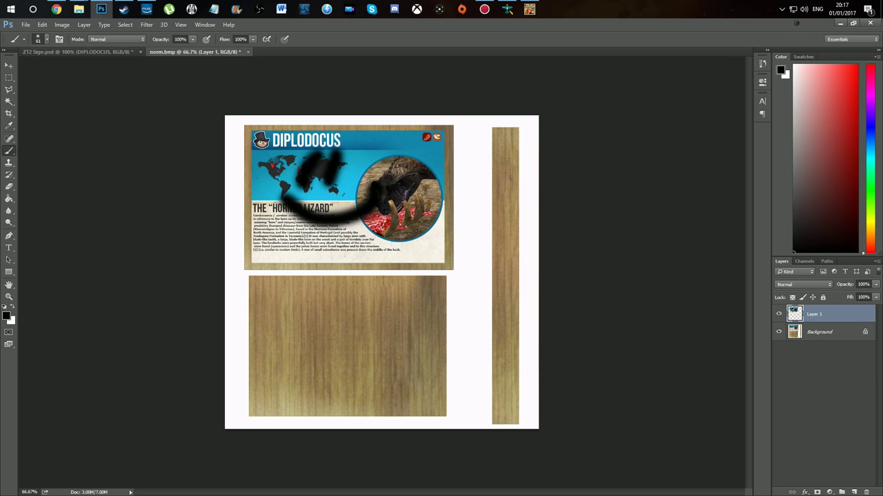
pyautogui.click(77, 52)
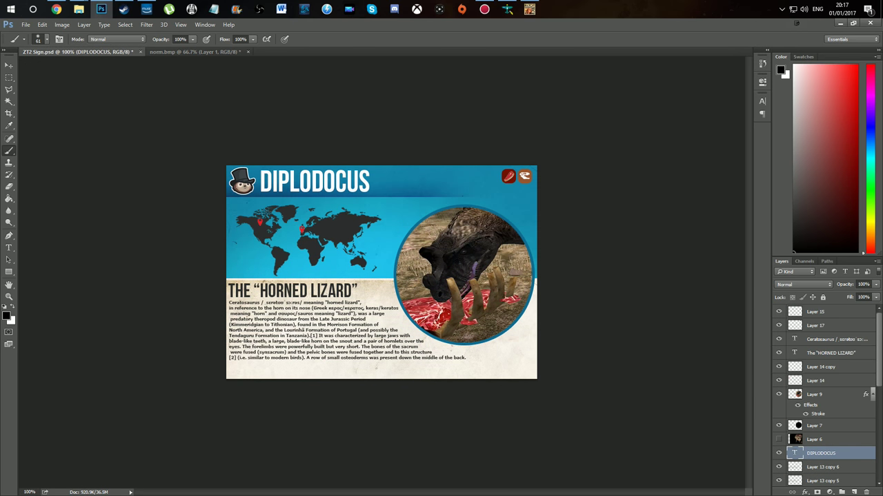
# - Merge the pasted Diplodocus card layer into norm.bmp's Background and save the file
pyautogui.scroll(-3, 824, 397)
pyautogui.scroll(3, 824, 396)
pyautogui.click(84, 25)
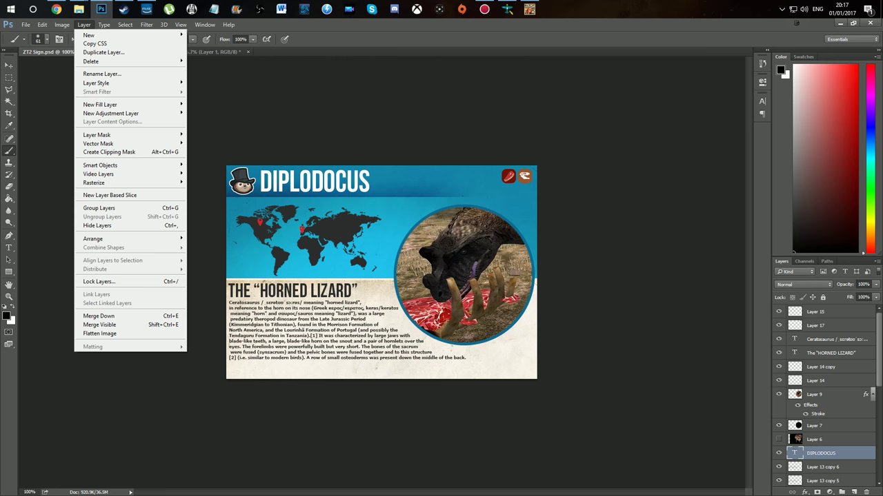
pyautogui.press('Escape')
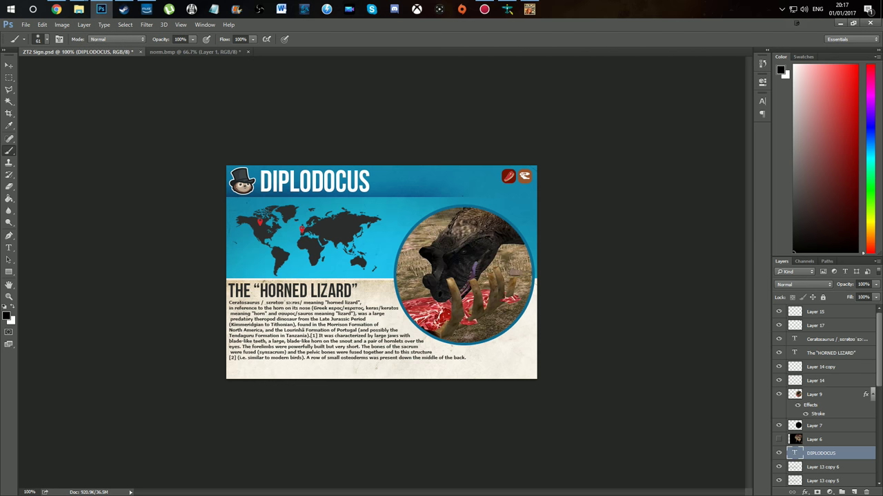
pyautogui.click(196, 51)
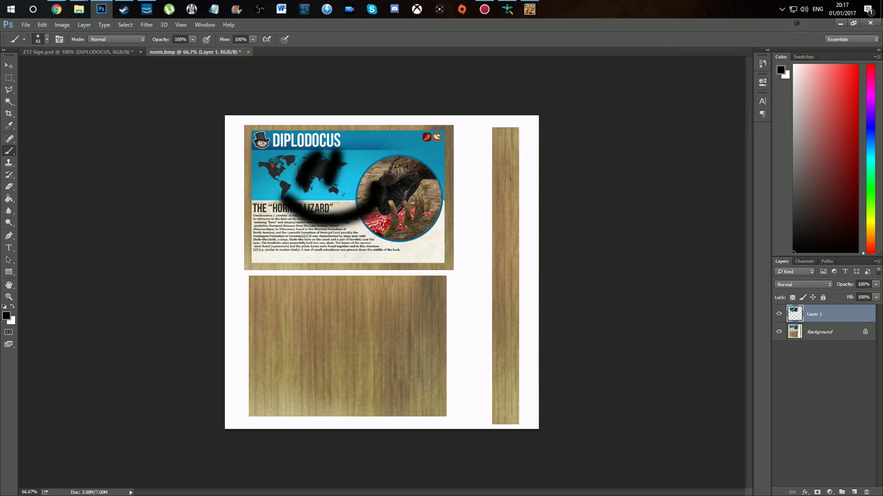
pyautogui.press('v')
pyautogui.hotkey('ctrl', 'e')
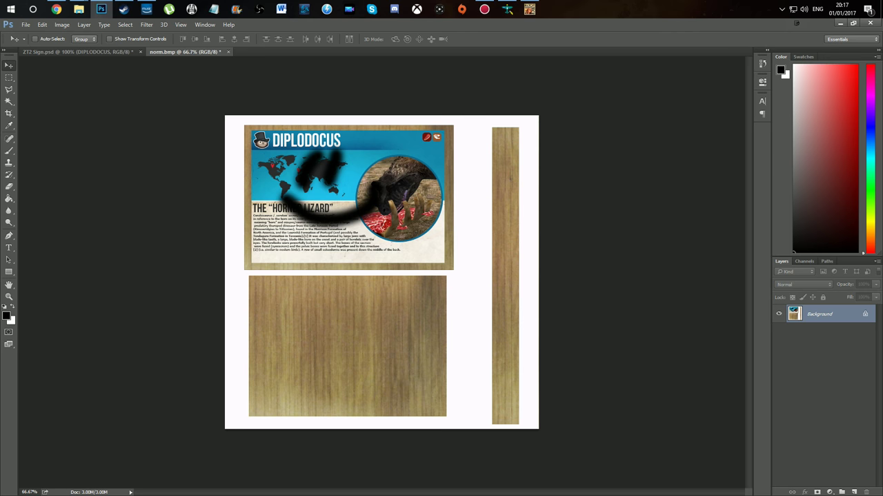
pyautogui.hotkey('ctrl', 's')
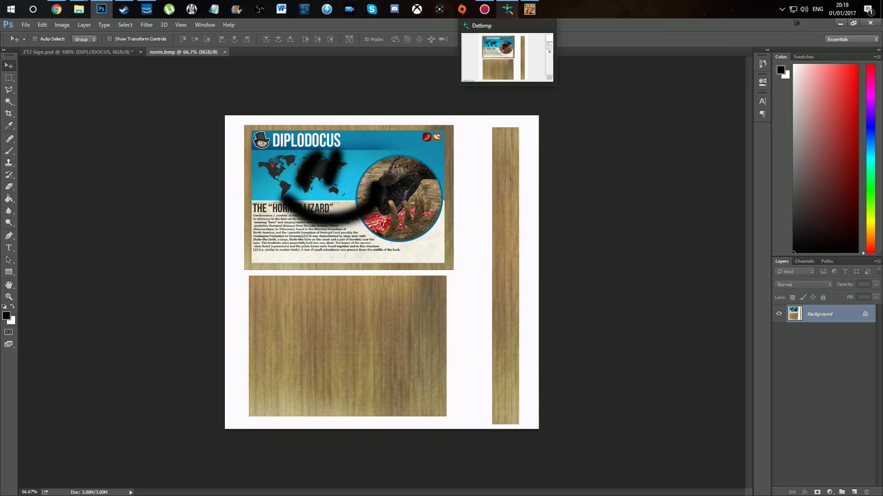
# - Reload BISignDiplodocus_1.dds in DXTBmp so it shows the edited DIPLODOCUS card
pyautogui.click(508, 9)
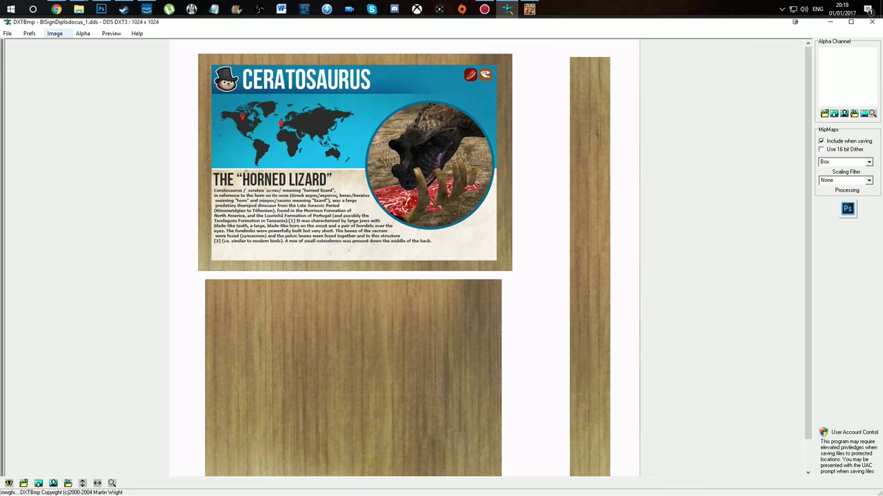
pyautogui.click(54, 33)
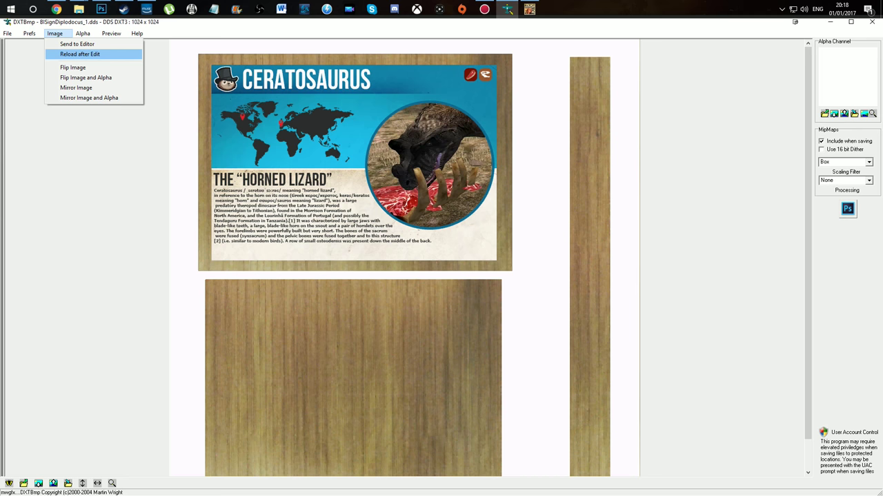
pyautogui.click(79, 54)
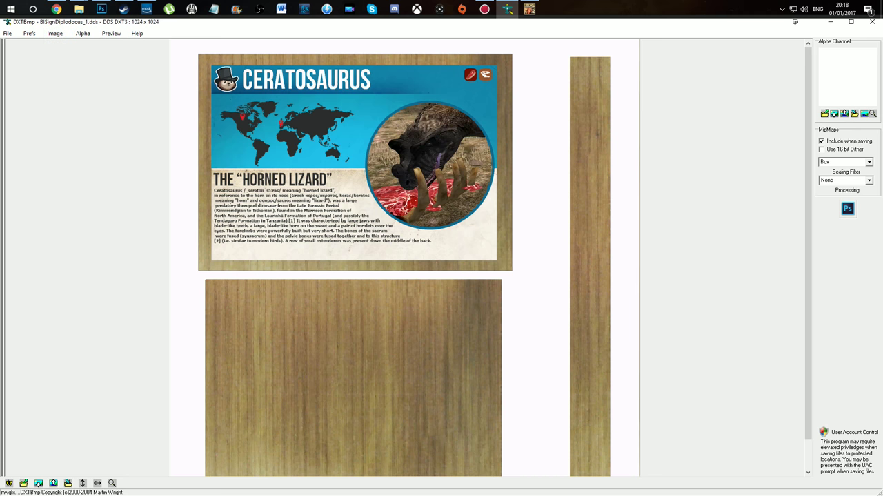
pyautogui.click(54, 33)
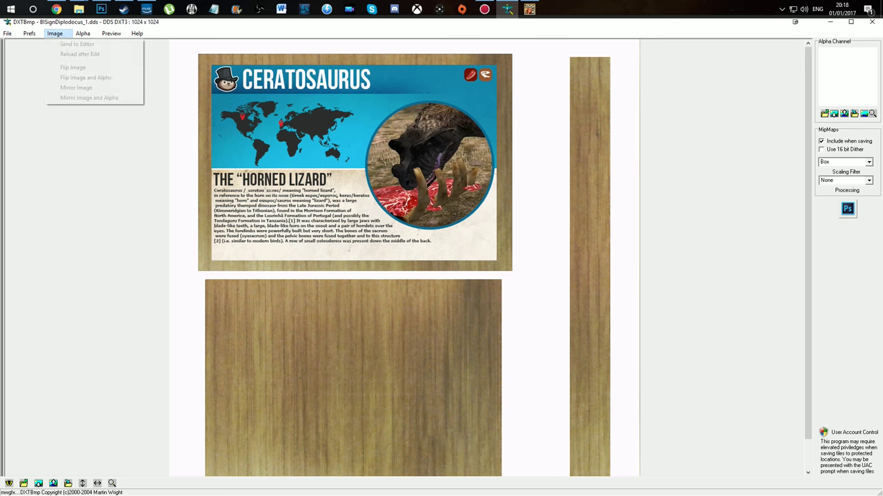
pyautogui.click(79, 54)
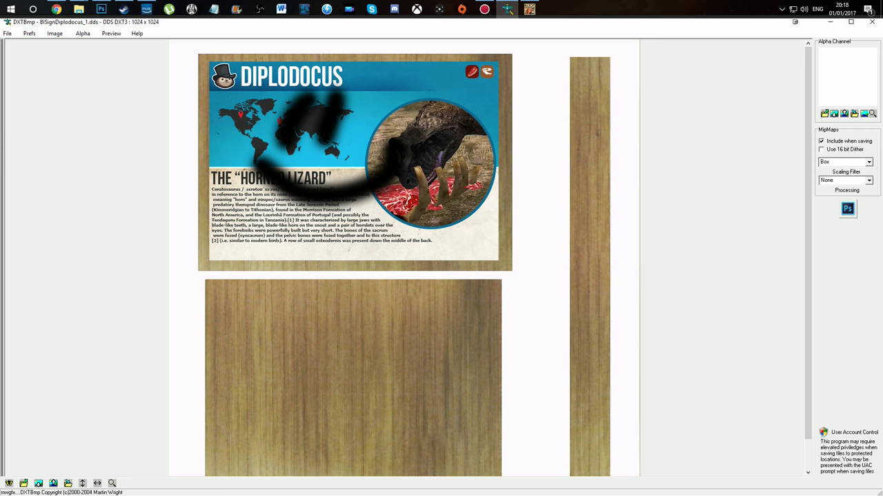
# - Save the edited texture over BlSignDiplodocus_1.dds, confirming the replacement
pyautogui.click(7, 33)
pyautogui.moveTo(25, 65)
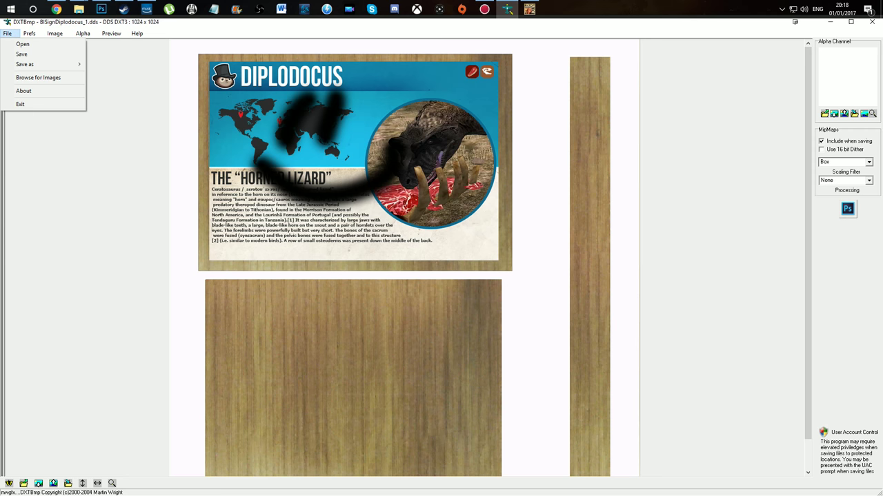
pyautogui.click(21, 54)
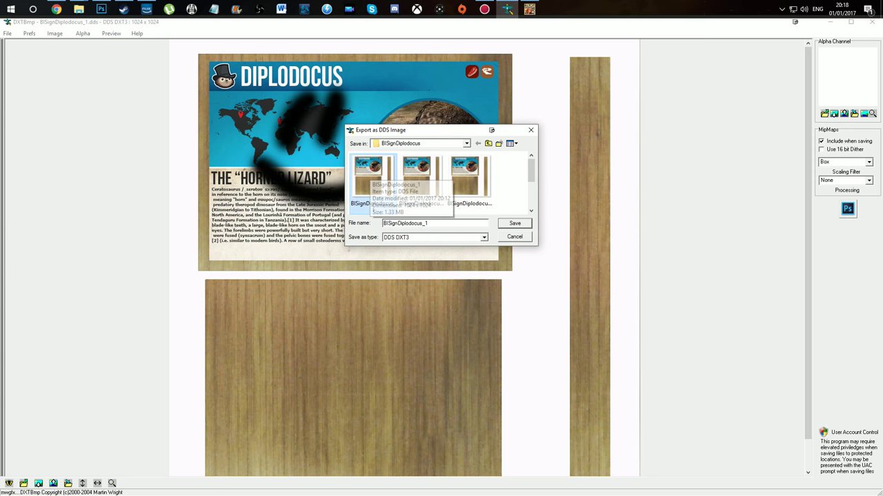
pyautogui.doubleClick(369, 178)
pyautogui.click(467, 264)
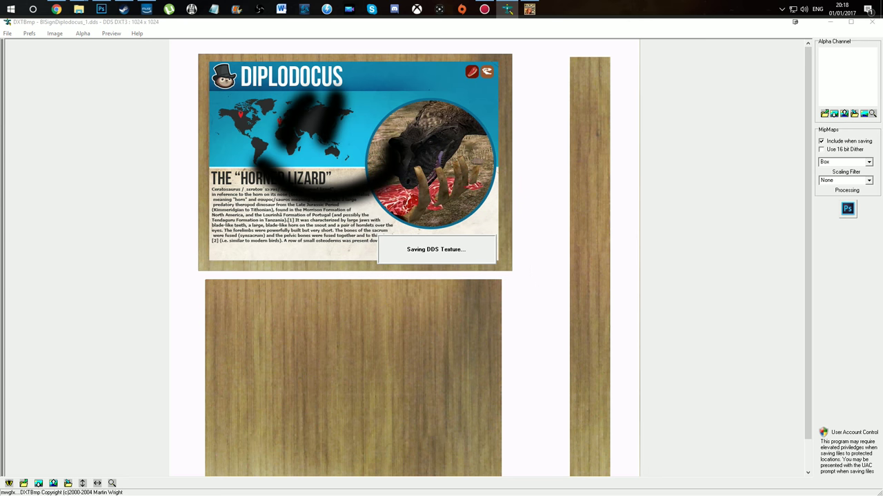
# - Save the texture over BlSignDiplodocus_2.dds, confirming the replacement
pyautogui.click(6, 33)
pyautogui.click(22, 54)
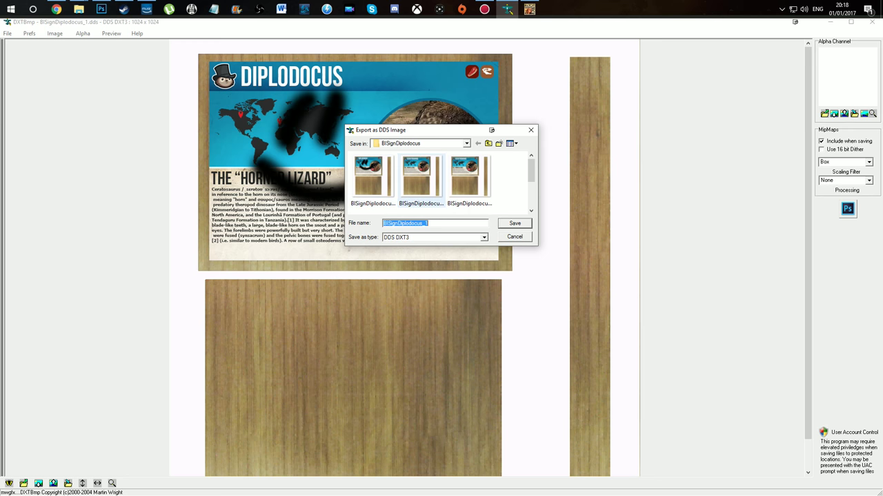
pyautogui.click(418, 178)
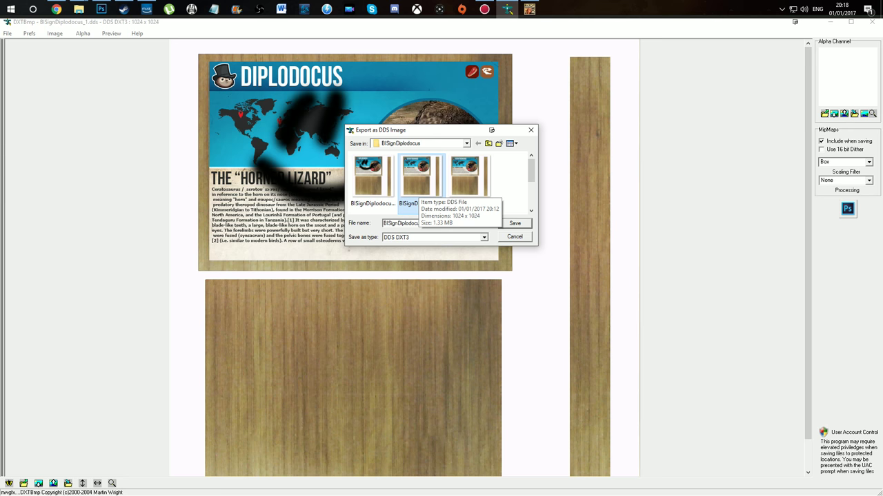
pyautogui.click(368, 175)
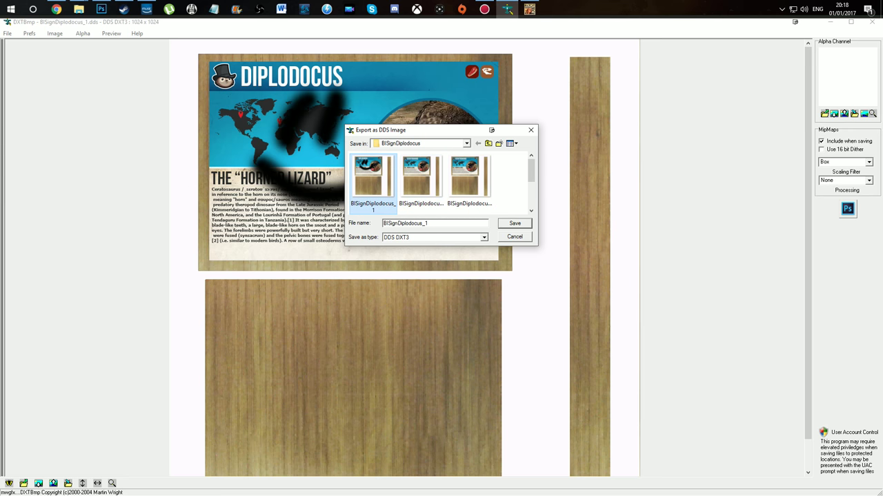
pyautogui.click(417, 176)
pyautogui.click(368, 176)
pyautogui.click(417, 176)
pyautogui.press('Right')
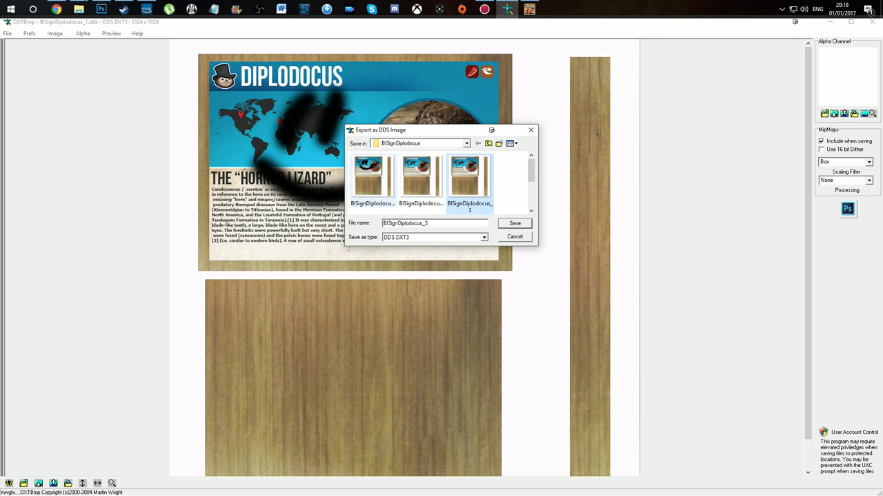
pyautogui.press('Left')
pyautogui.press('Left')
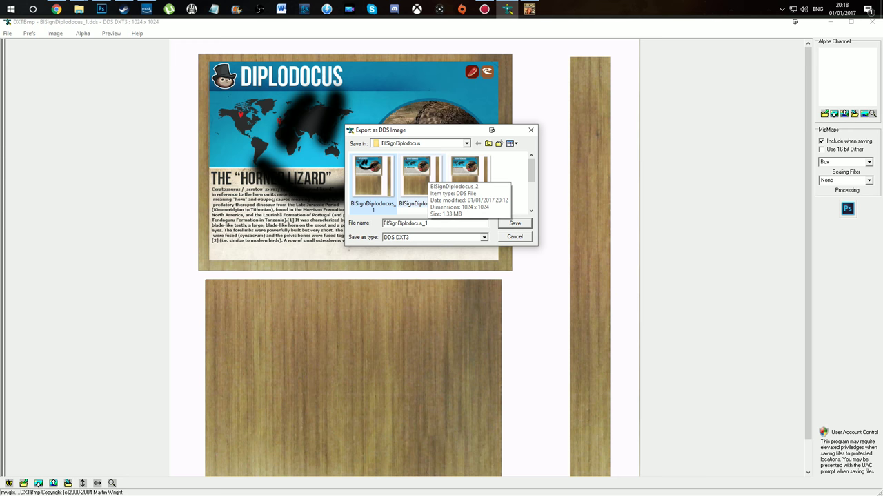
pyautogui.click(418, 176)
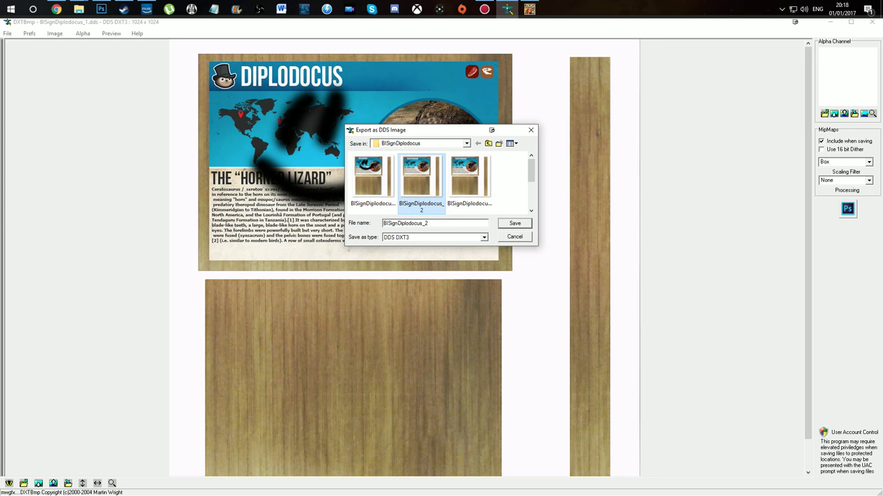
pyautogui.press('Return')
pyautogui.press('y')
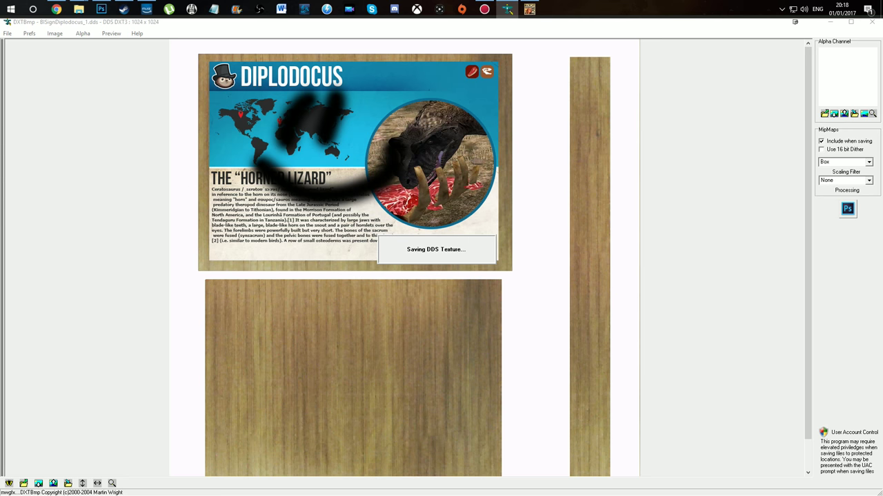
# - Save the texture over BlSignDiplodocus_3.dds, confirming the replacement
pyautogui.hotkey('alt', 'f')
pyautogui.press('Down')
pyautogui.press('Down')
pyautogui.press('Return')
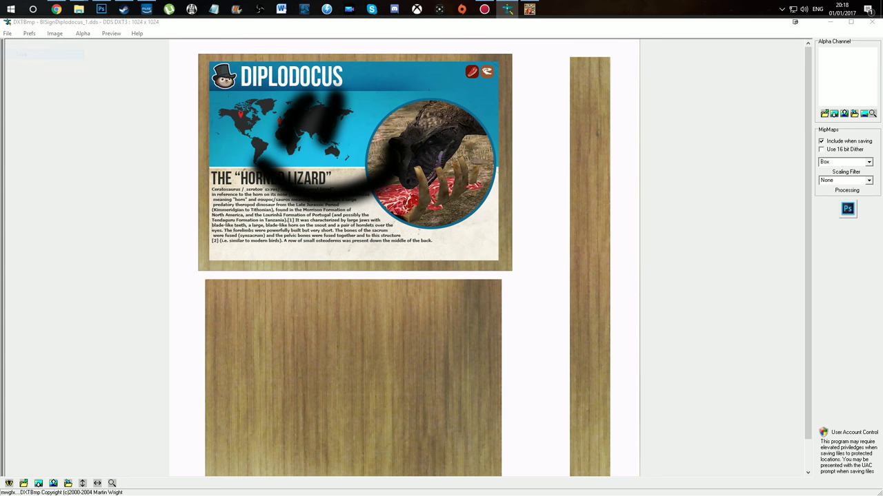
pyautogui.click(469, 176)
pyautogui.press('Return')
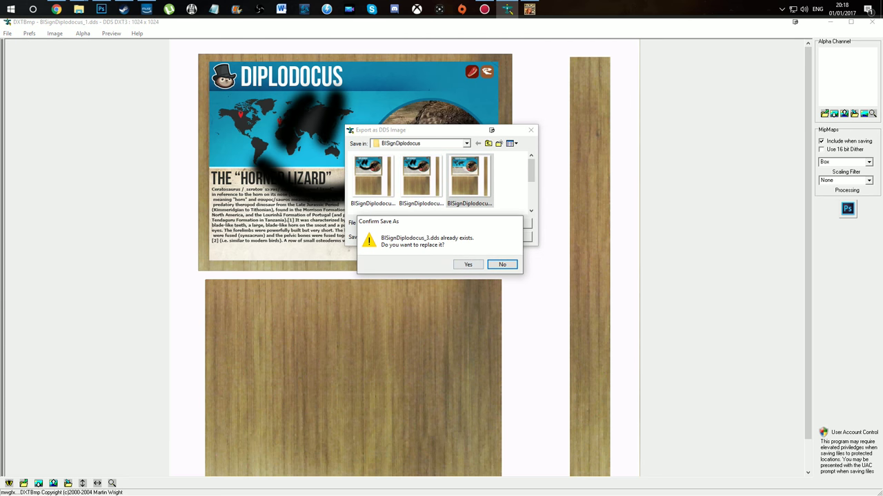
pyautogui.press('y')
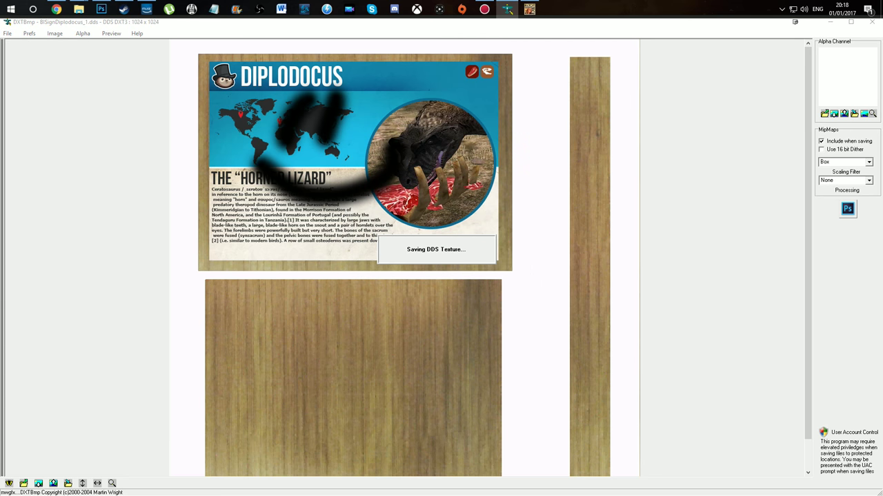
# - Set up another DDS export with BlSignDiplodocus_3 as the target
pyautogui.hotkey('alt', 'f')
pyautogui.press('Down')
pyautogui.press('Down')
pyautogui.press('Return')
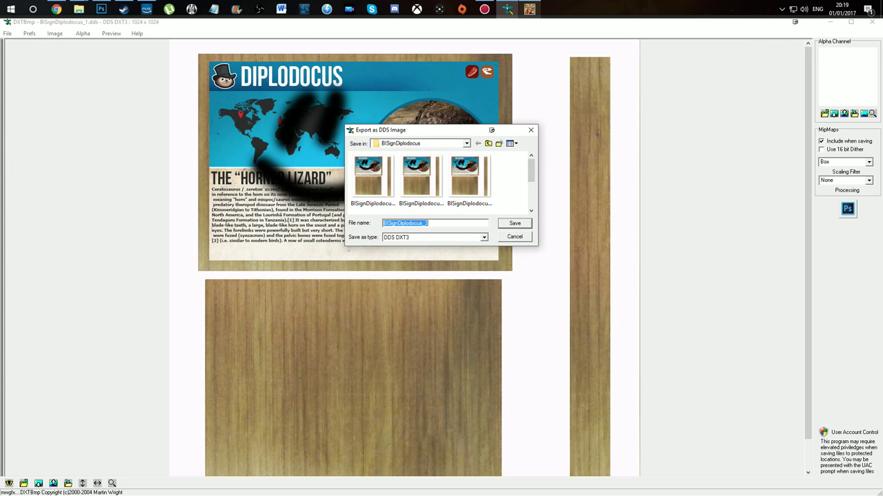
pyautogui.hotkey('shift', 'Tab')
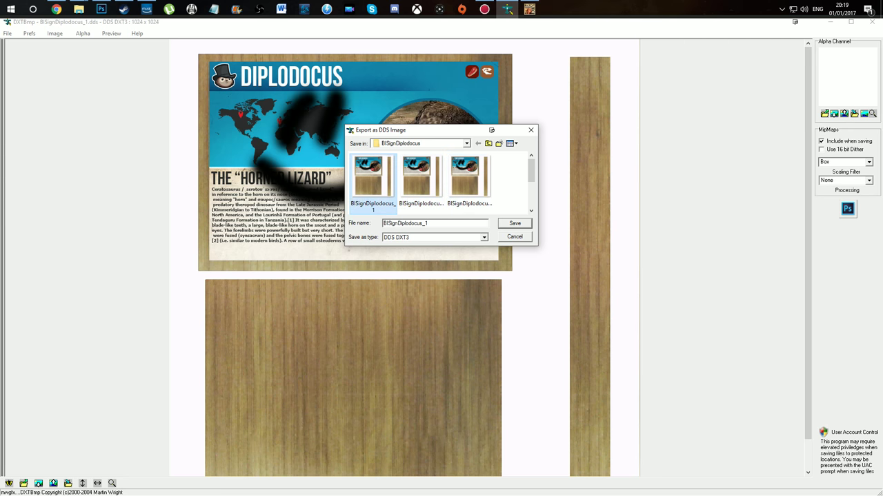
pyautogui.press('Right')
pyautogui.press('Right')
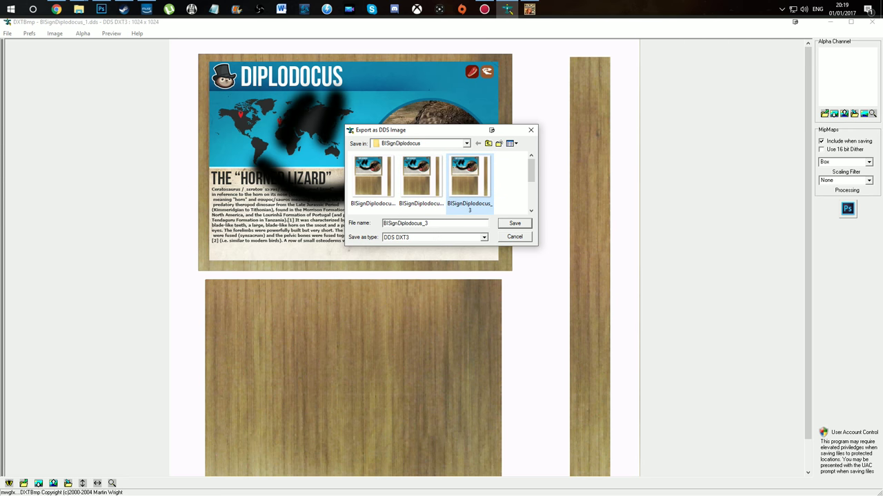
# - Open BlSignDiplodocus_icon.dds in DXTBmp
pyautogui.press('Return')
pyautogui.hotkey('alt', 'f')
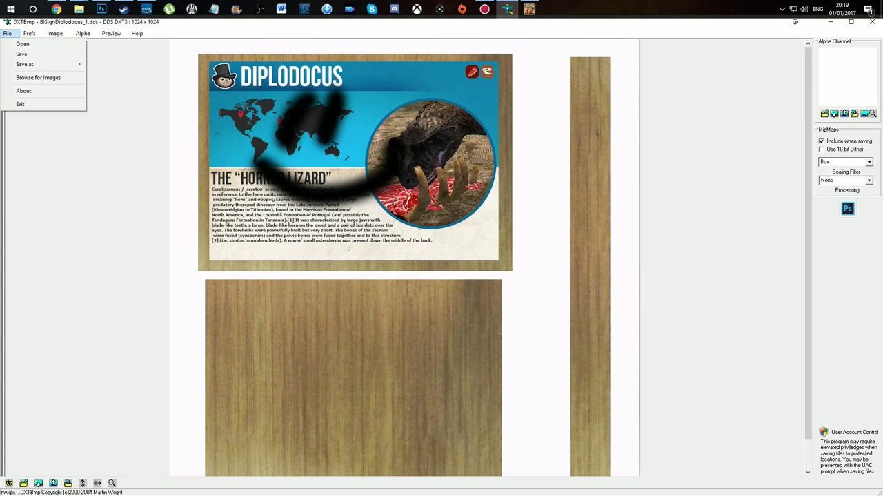
pyautogui.press('Return')
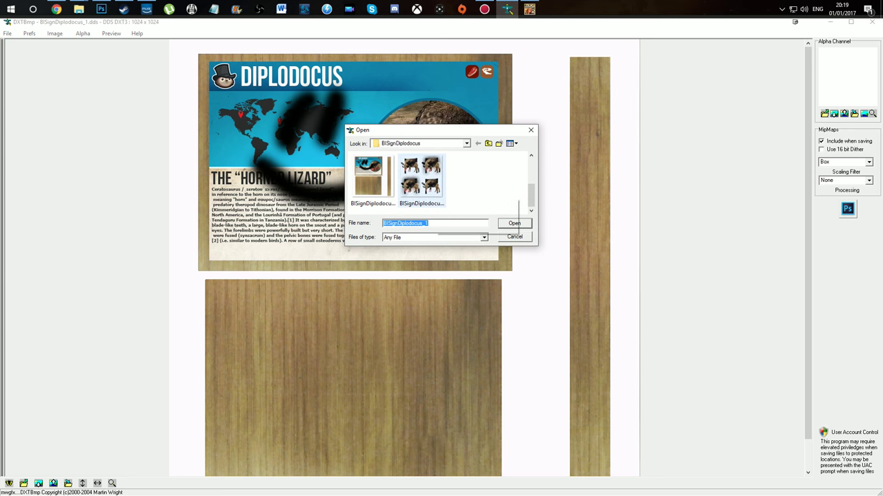
pyautogui.press('Return')
pyautogui.hotkey('alt', 'f')
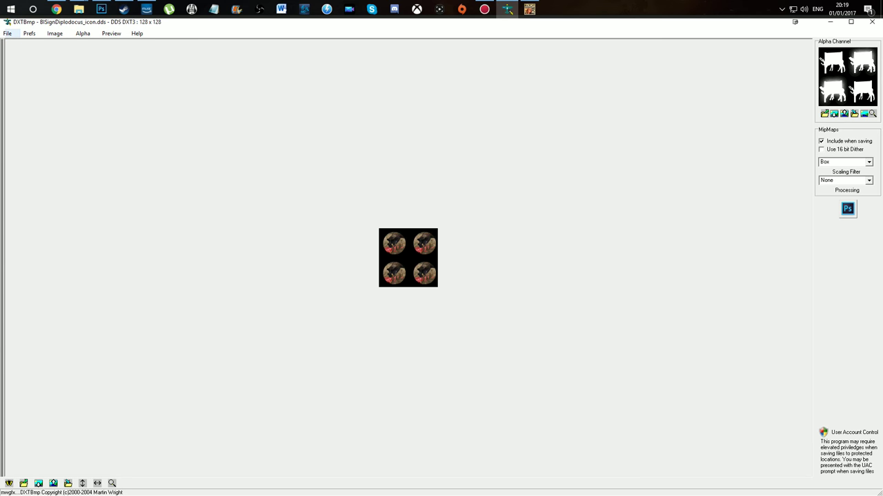
pyautogui.press('Return')
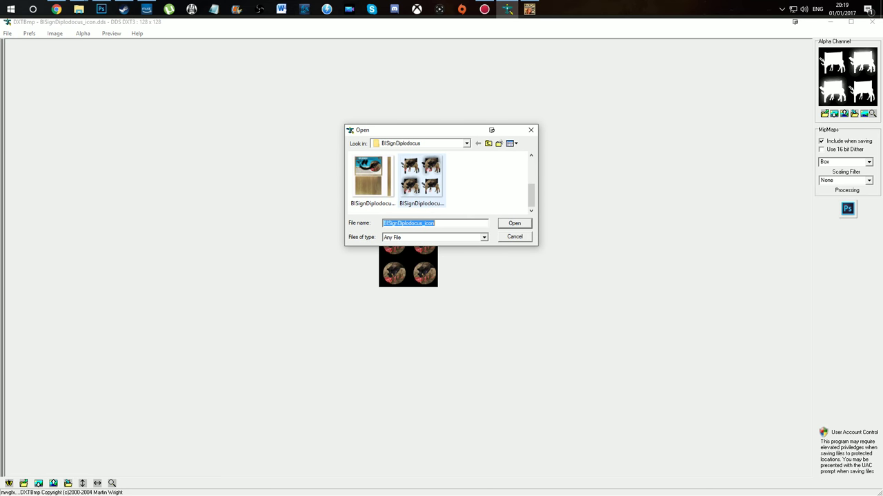
pyautogui.press('Return')
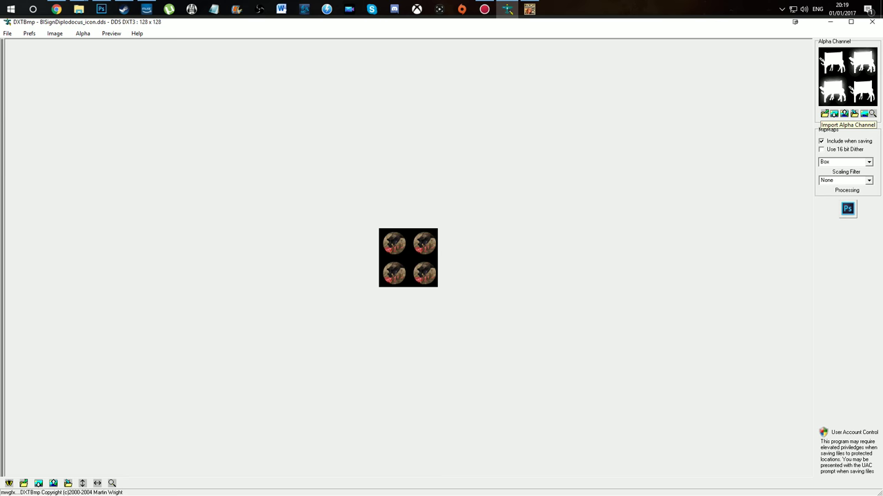
# - Give the icon texture a new blank alpha channel
pyautogui.click(824, 114)
pyautogui.press('Escape')
pyautogui.click(843, 113)
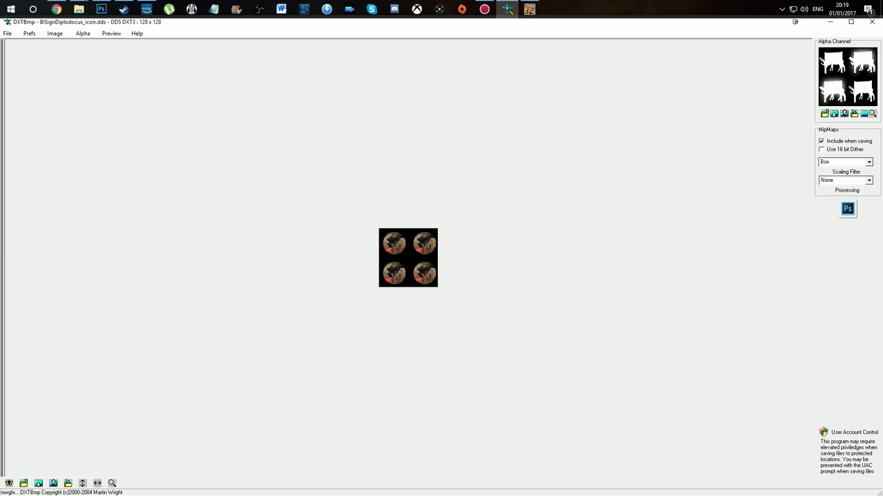
pyautogui.press('Return')
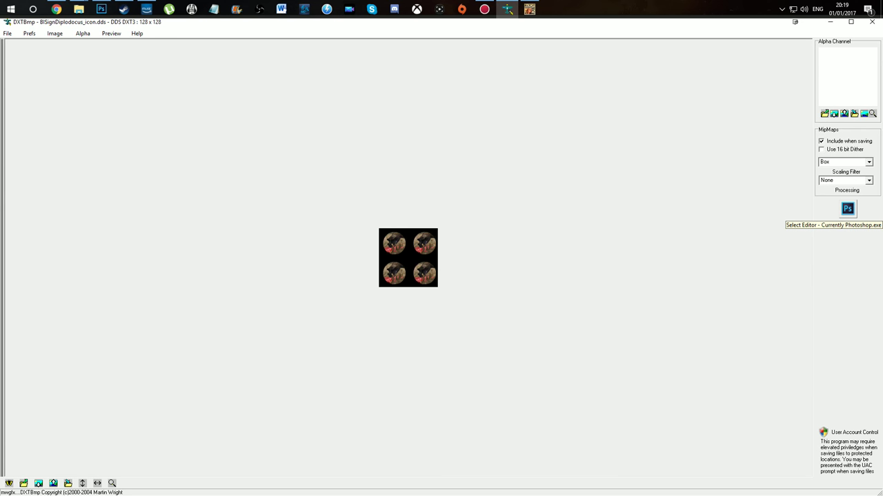
# - Set Photoshop as the external editor and send the icon texture to it
pyautogui.click(848, 208)
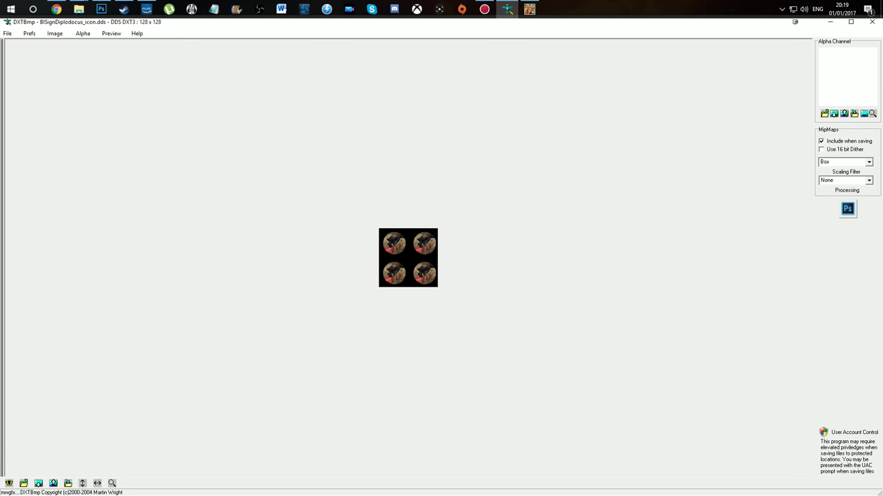
pyautogui.click(55, 33)
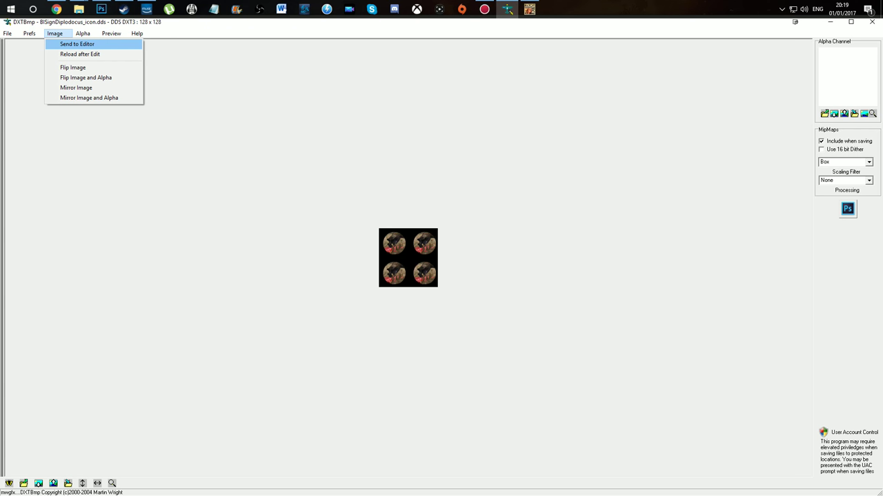
pyautogui.click(76, 44)
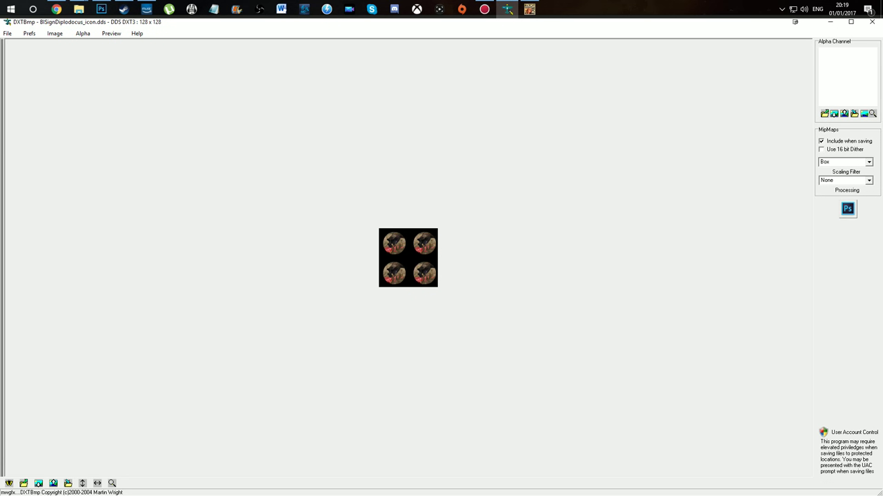
# - Close DXTBmp and delete the old archive from the desktop
pyautogui.click(871, 21)
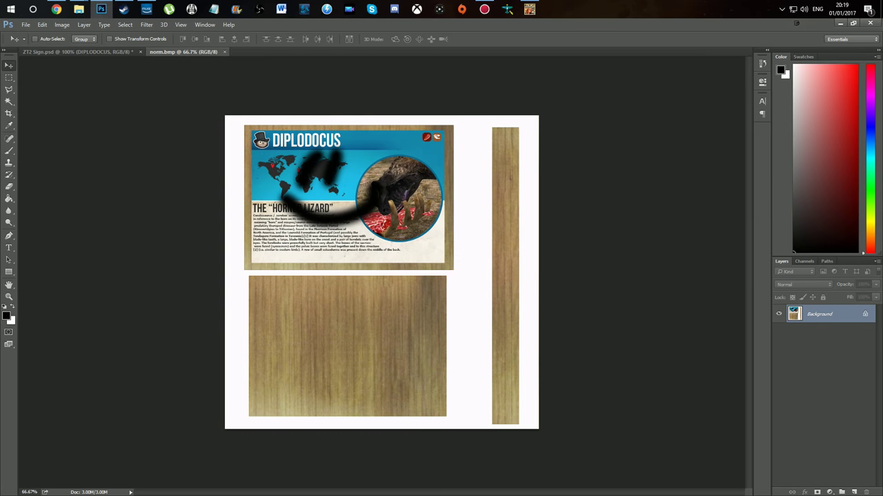
pyautogui.press('super+d')
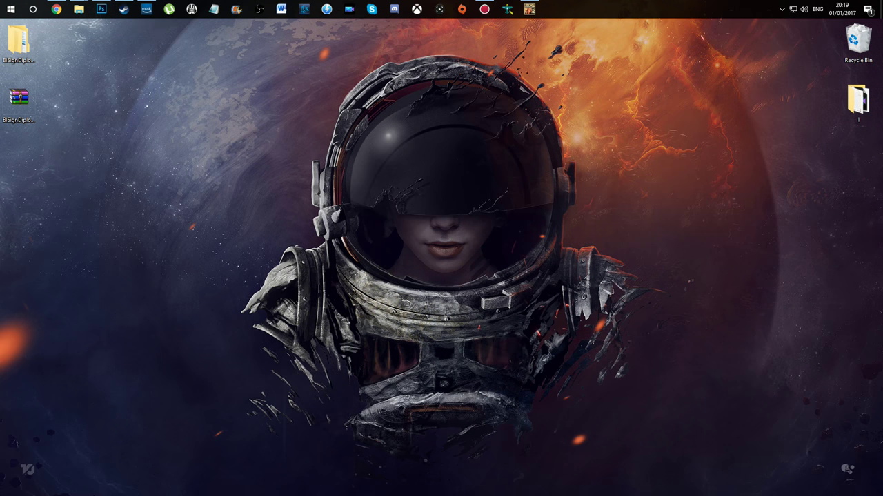
pyautogui.moveTo(19, 41); pyautogui.dragTo(248, 162)
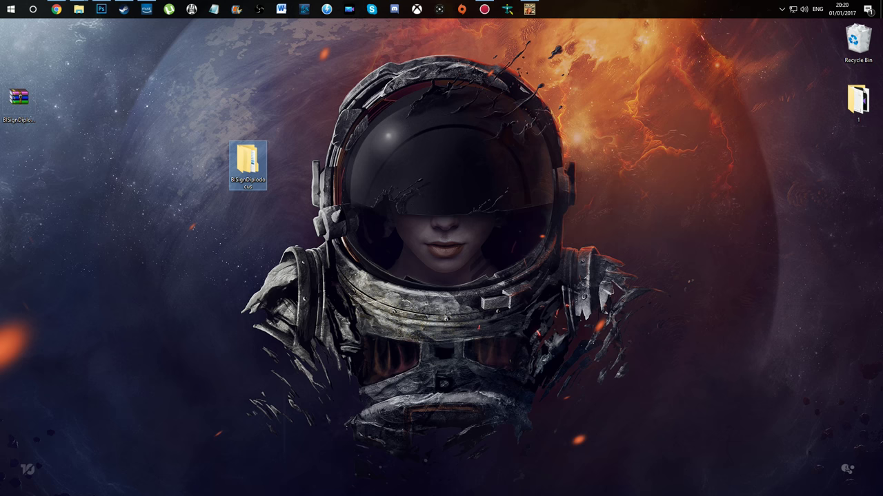
pyautogui.click(19, 103)
pyautogui.press('Delete')
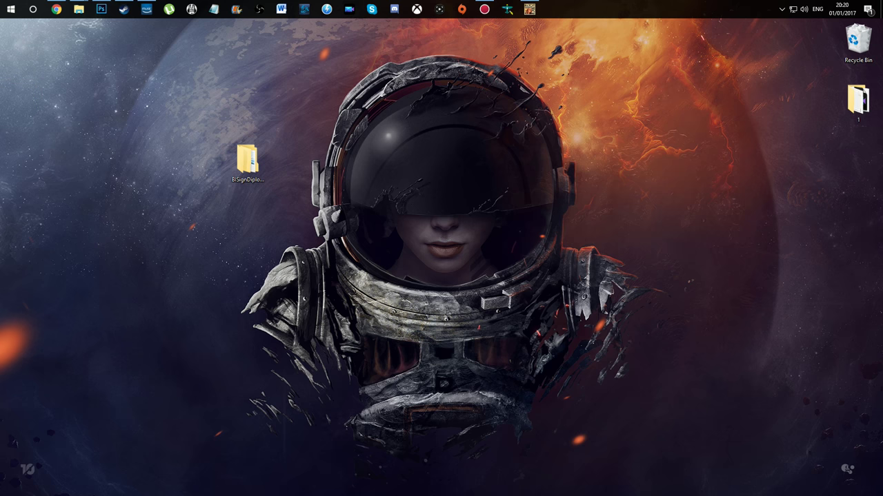
# - Browse BISignDiplodocus down to entities > objects > scenery > BISignDiplodocus
pyautogui.doubleClick(248, 162)
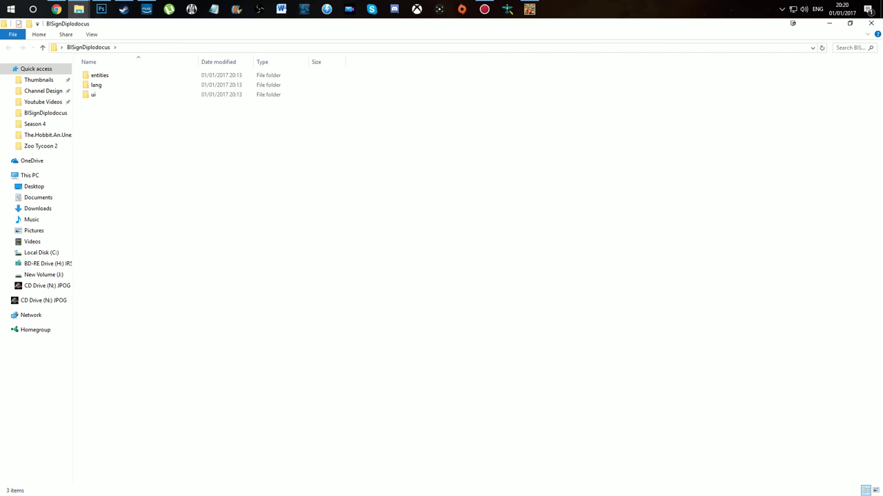
pyautogui.press('Down')
pyautogui.press('Return')
pyautogui.press('Down')
pyautogui.press('Return')
pyautogui.press('Down')
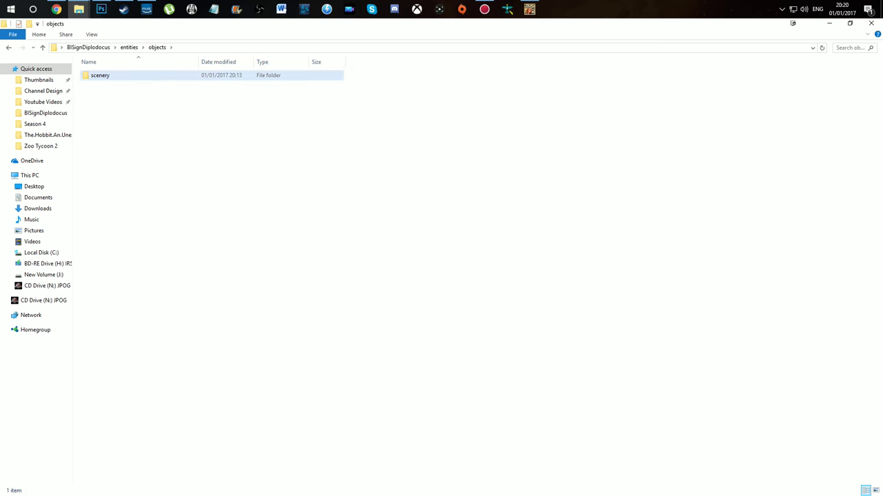
pyautogui.press('Return')
pyautogui.press('Down')
pyautogui.press('Return')
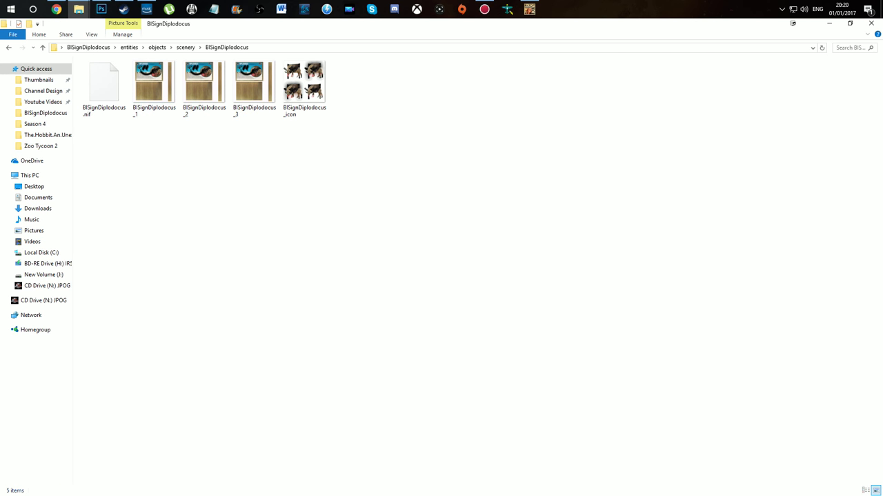
# - Look through the sign texture images in the BISignDiplodocus texture folder
pyautogui.press('Right')
pyautogui.press('Right')
pyautogui.press('Right')
pyautogui.press('Left')
pyautogui.press('Left')
pyautogui.press('Right')
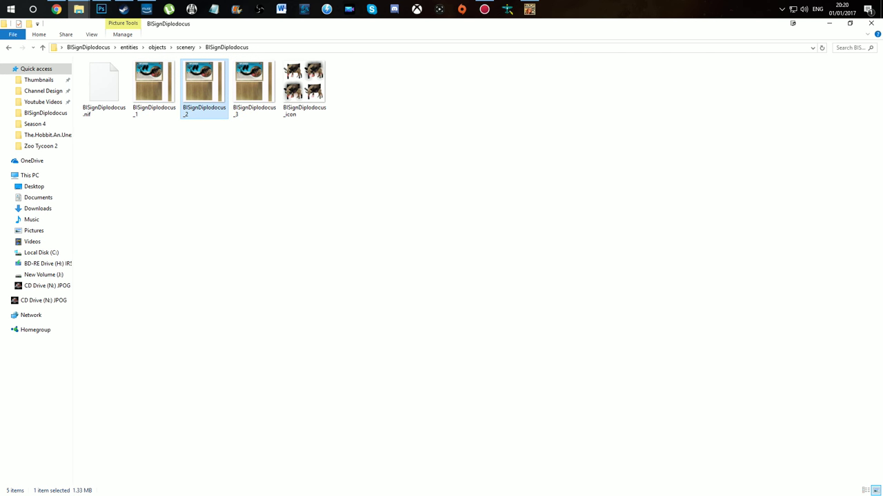
pyautogui.press('Right')
pyautogui.hotkey('ctrl', 'space')
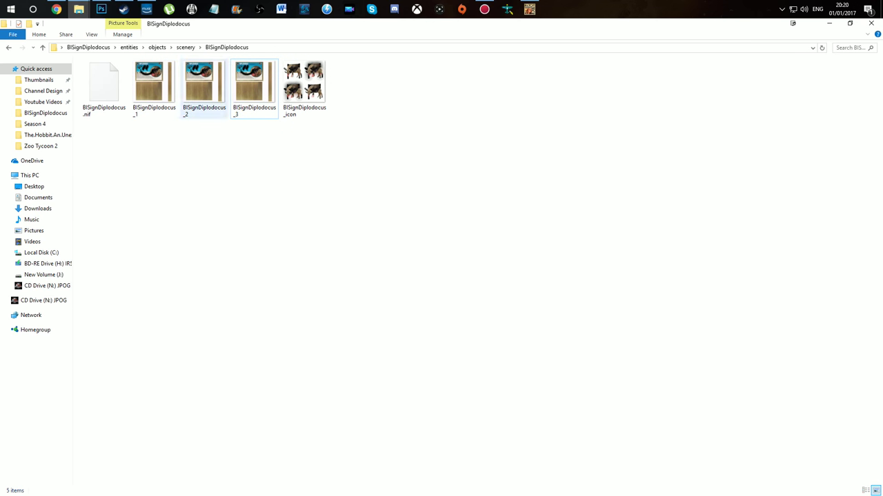
pyautogui.press('Left')
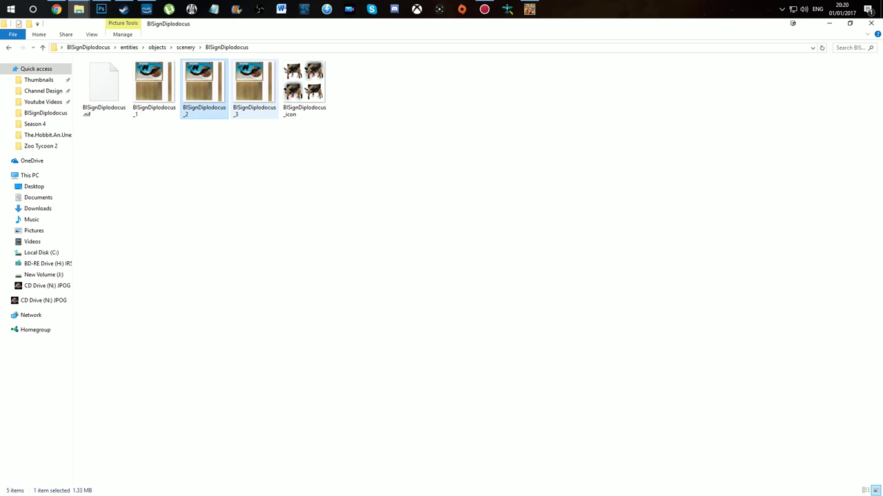
pyautogui.press('Left')
pyautogui.press('Right')
pyautogui.press('Right')
pyautogui.press('Left')
pyautogui.press('Left')
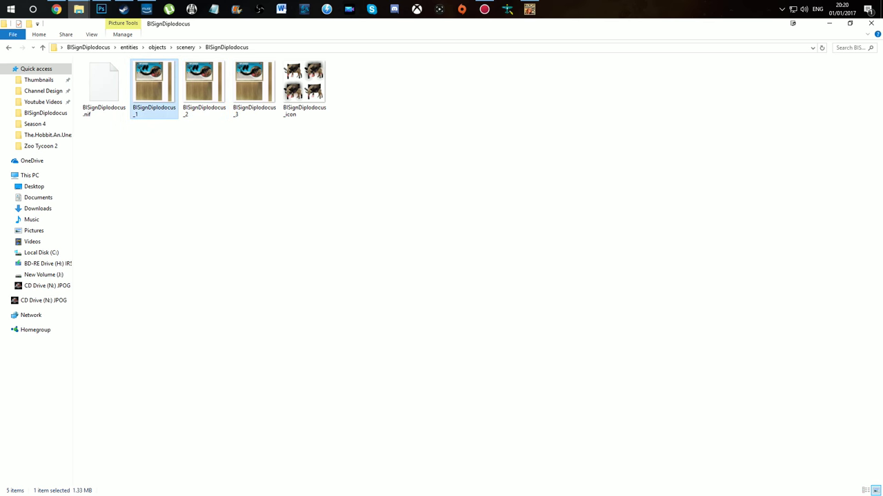
pyautogui.hotkey('ctrl', 'space')
# - Reopen the BISignDiplodocus folder and select the entities, lang and ui folders
pyautogui.click(871, 24)
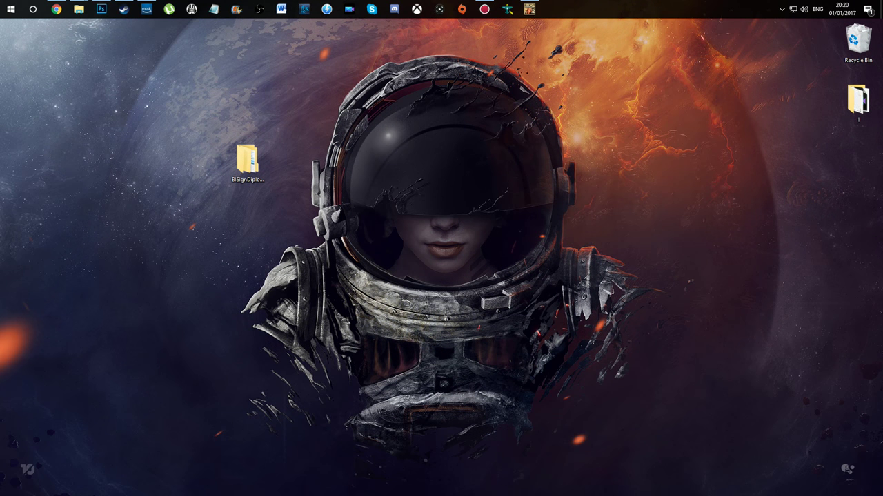
pyautogui.doubleClick(247, 160)
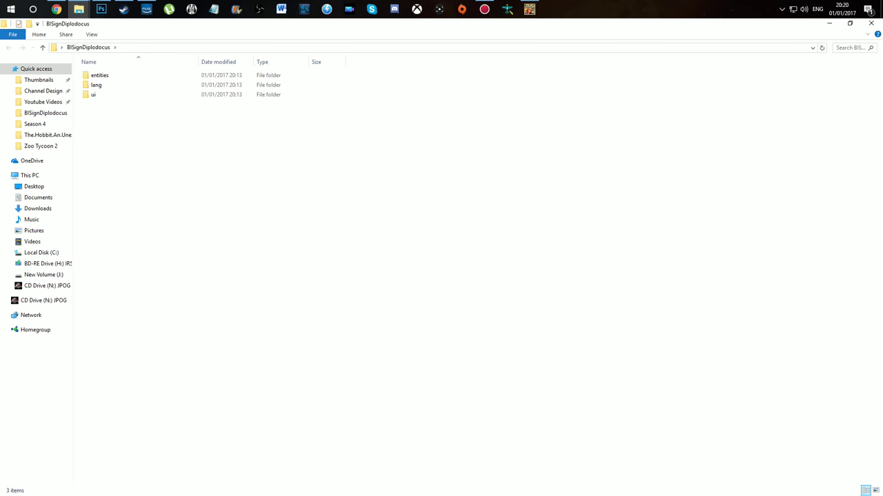
pyautogui.moveTo(270, 171); pyautogui.dragTo(74, 69)
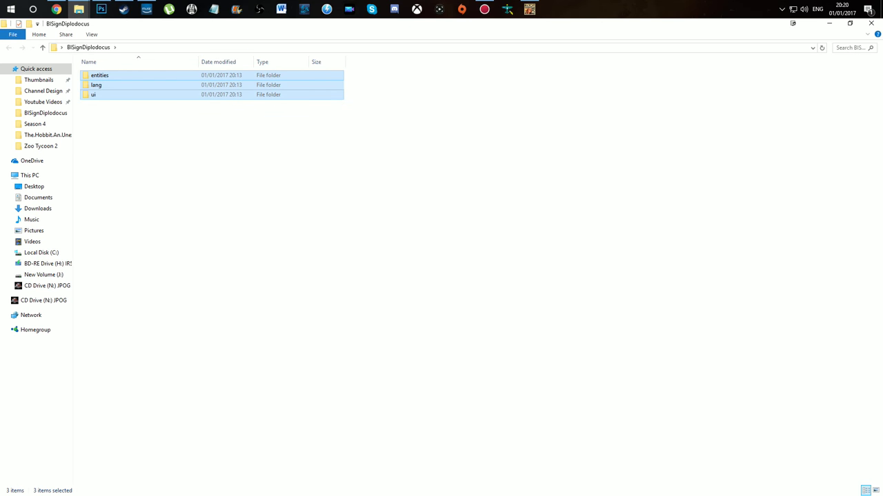
# - Pack entities, lang and ui into a ZIP archive named BISignDiplodocus.z2f
pyautogui.rightClick(151, 94)
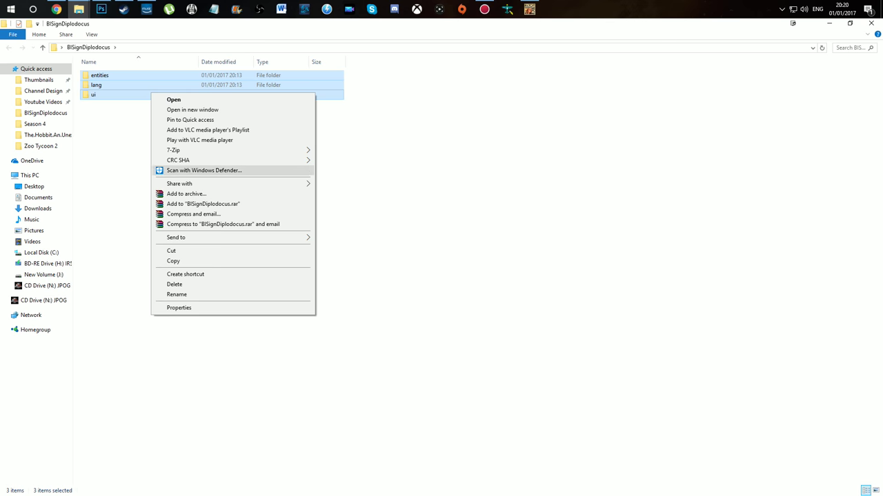
pyautogui.click(186, 194)
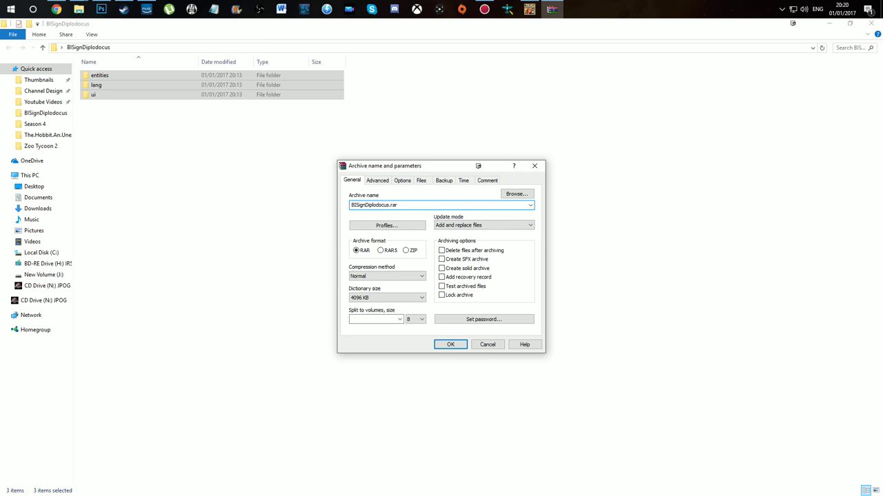
pyautogui.hotkey('alt', 'z')
pyautogui.hotkey('alt', 'a')
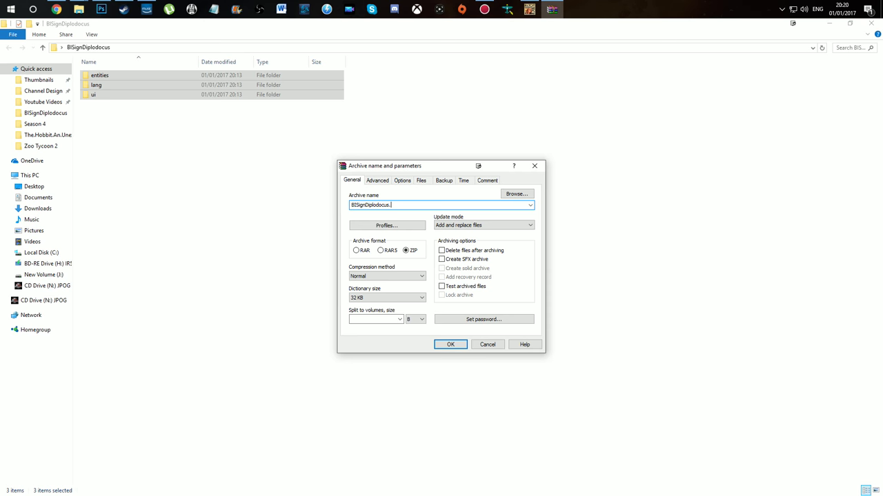
pyautogui.write('z2f')
pyautogui.press('Return')
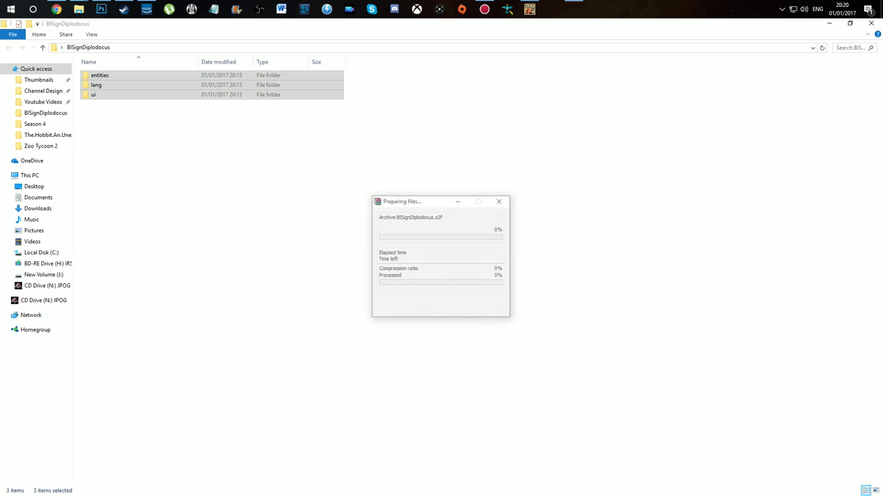
pyautogui.press('Down')
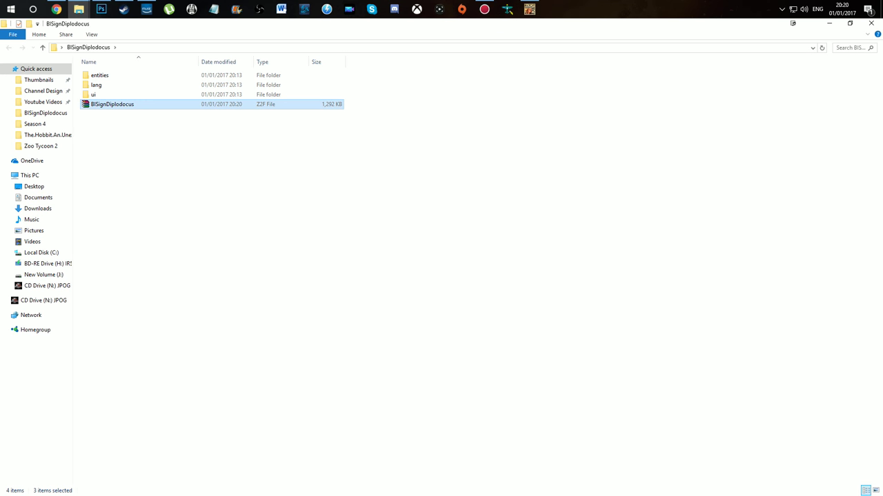
pyautogui.click(829, 23)
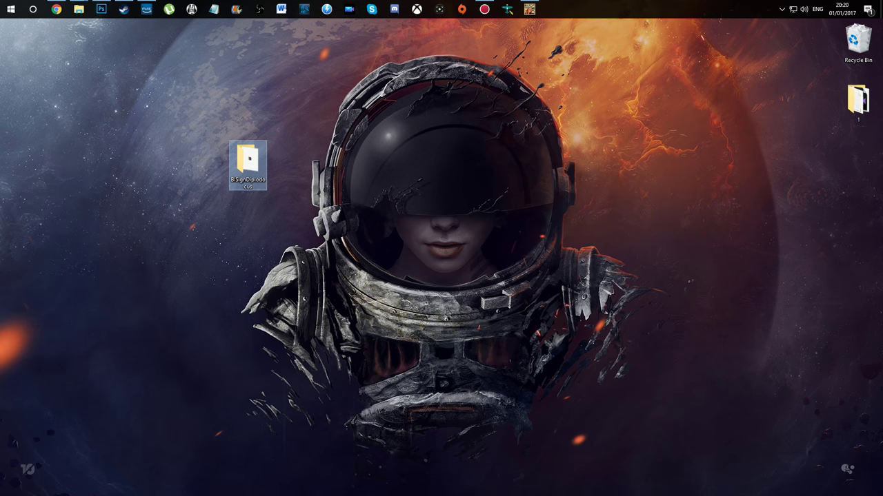
# - Arrange the new archive and the BISignDiplodocus folder on the desktop
pyautogui.hotkey('ctrl', 'v')
pyautogui.moveTo(125, 90); pyautogui.dragTo(362, 162)
pyautogui.moveTo(247, 159); pyautogui.dragTo(57, 103)
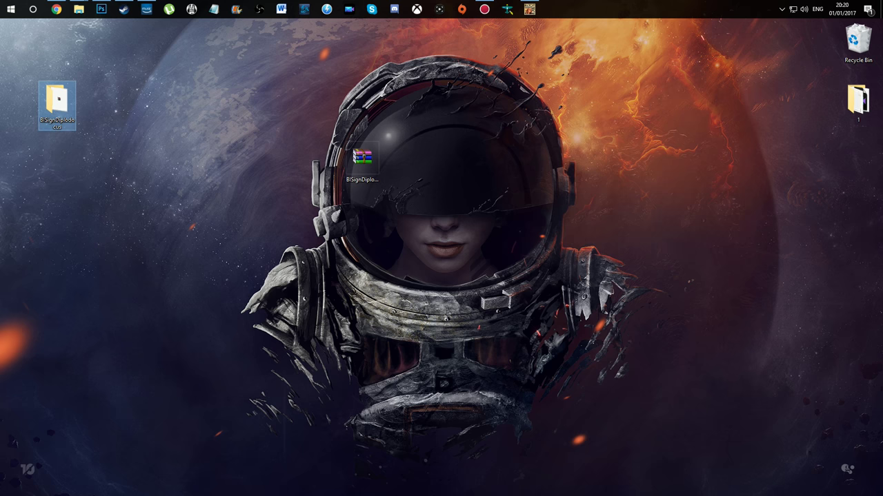
pyautogui.moveTo(57, 104); pyautogui.dragTo(133, 166)
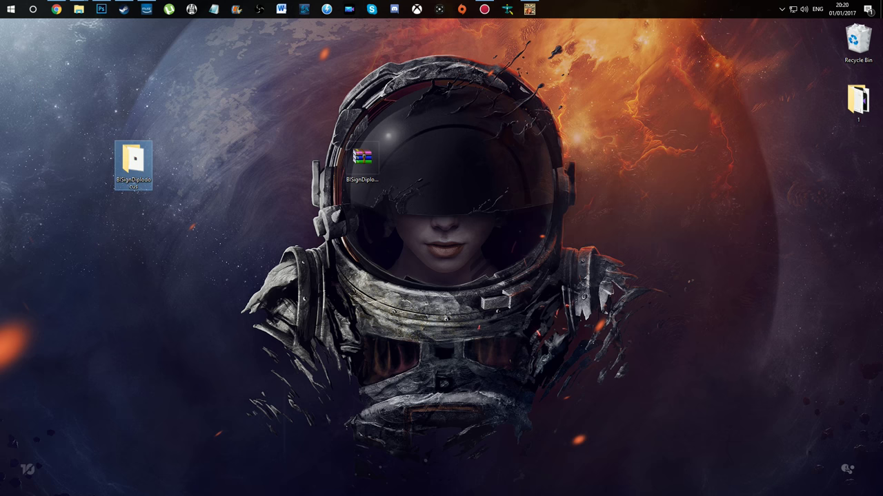
pyautogui.doubleClick(133, 162)
pyautogui.moveTo(310, 20); pyautogui.dragTo(304, 151)
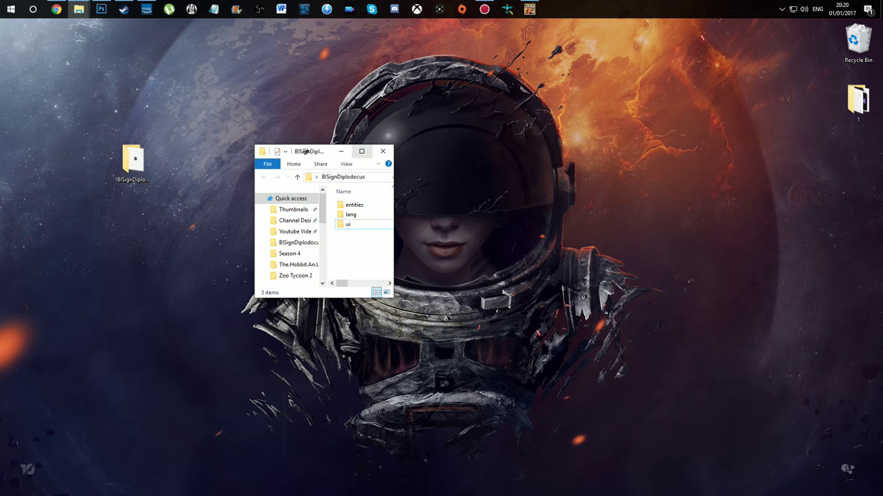
pyautogui.doubleClick(304, 151)
pyautogui.click(828, 23)
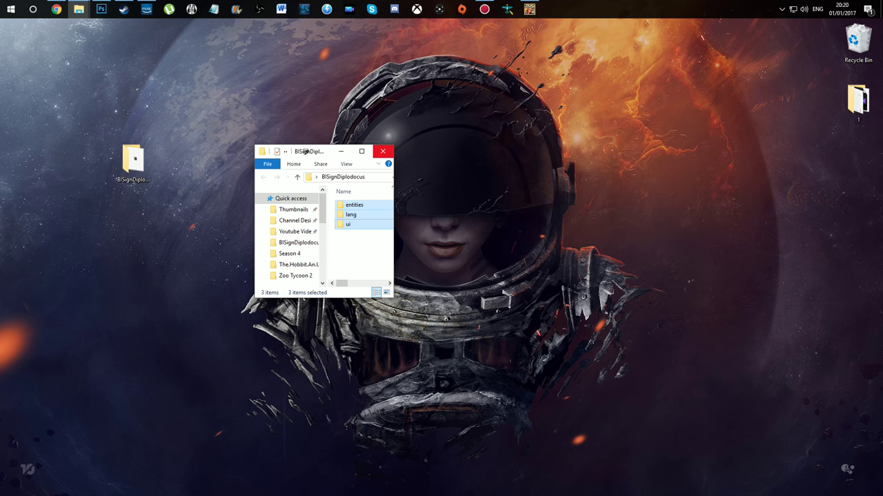
pyautogui.click(382, 151)
# - Open BISignDiplodocus.z2f in WinRAR to check entities, lang and ui, then close it
pyautogui.doubleClick(362, 162)
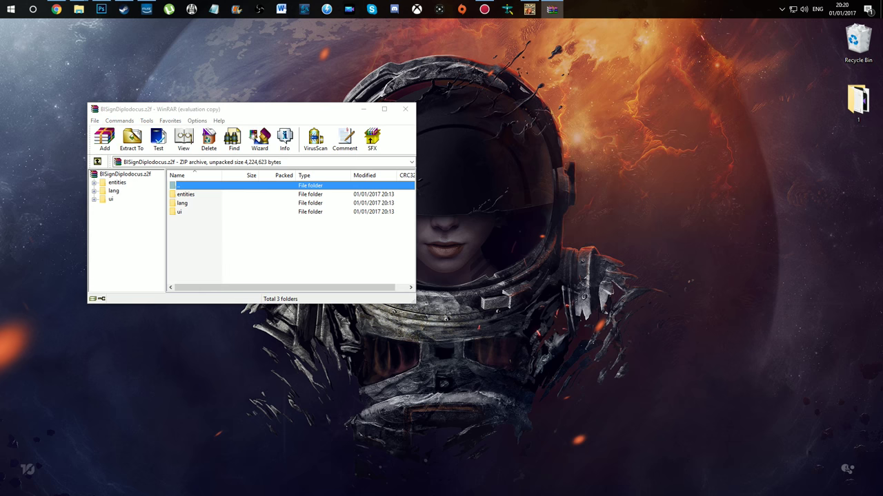
pyautogui.click(441, 379)
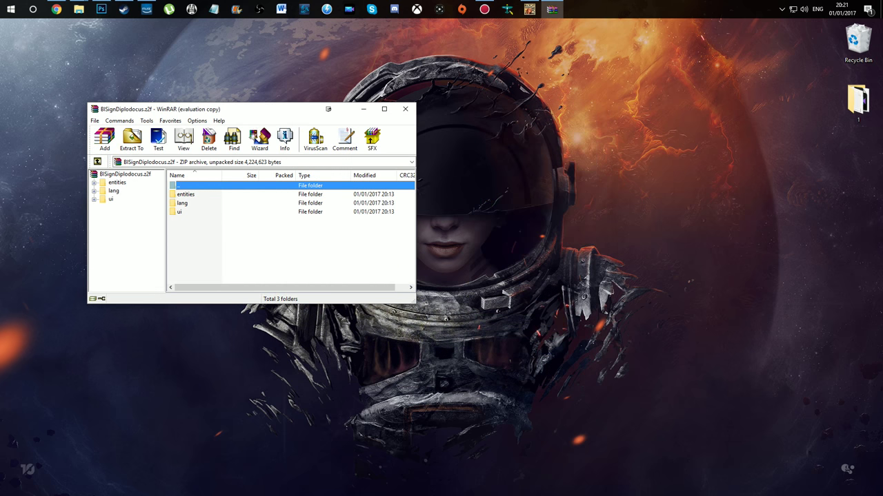
pyautogui.click(404, 109)
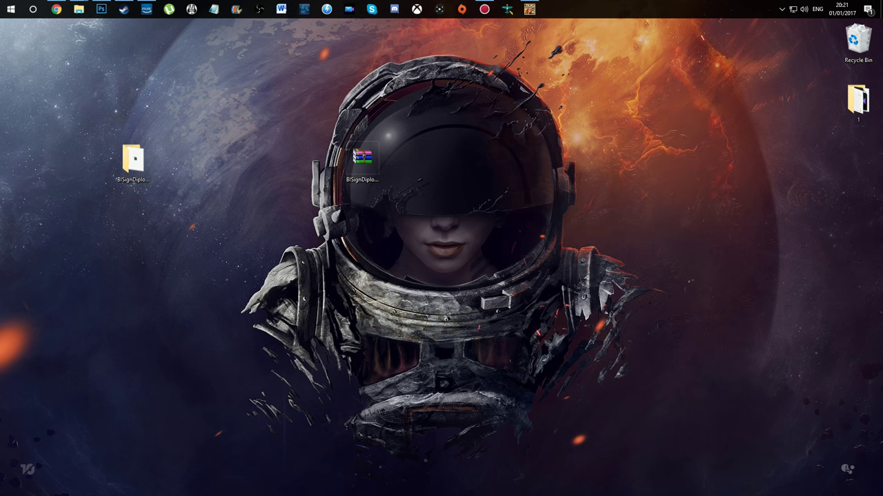
pyautogui.press('Left')
pyautogui.press('Right')
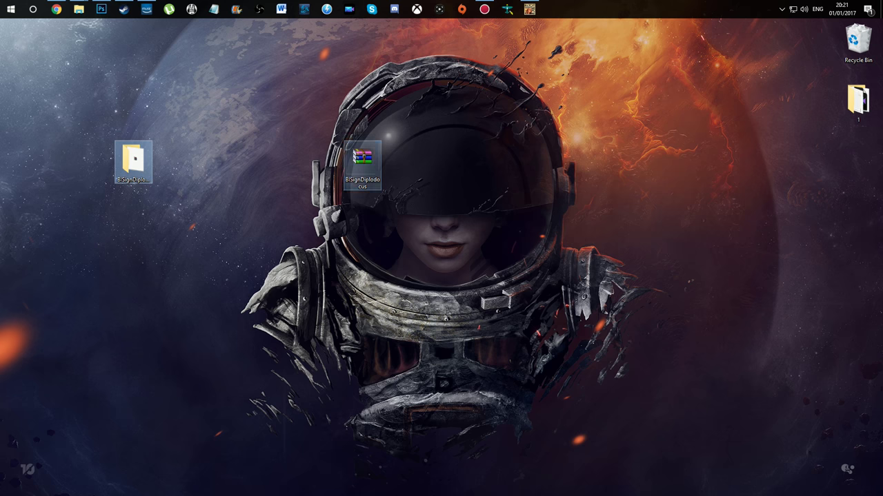
pyautogui.press('Return')
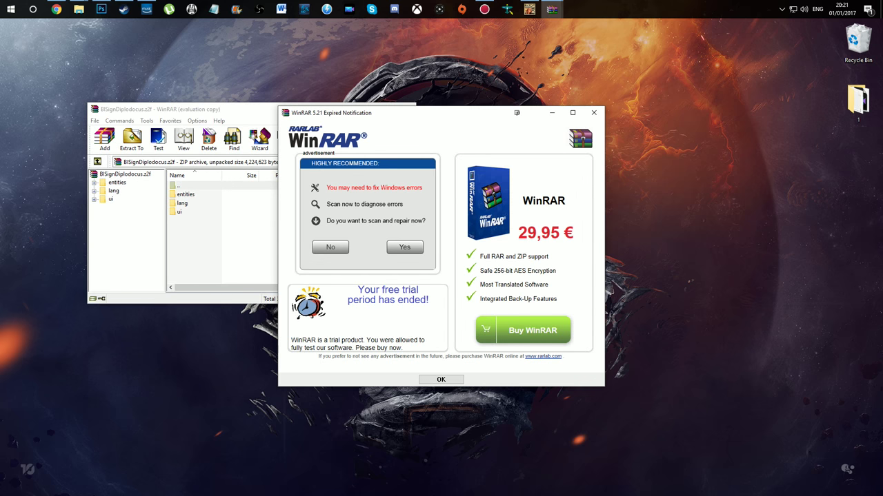
pyautogui.click(593, 113)
pyautogui.click(405, 109)
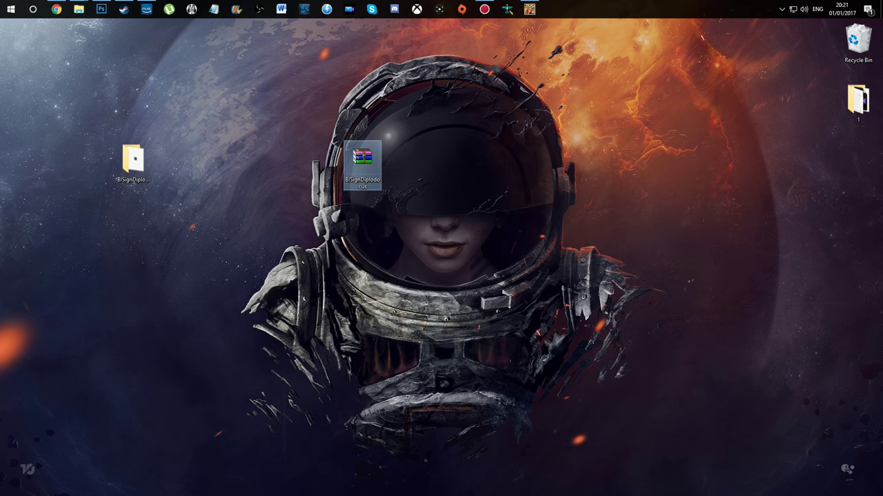
pyautogui.click(79, 8)
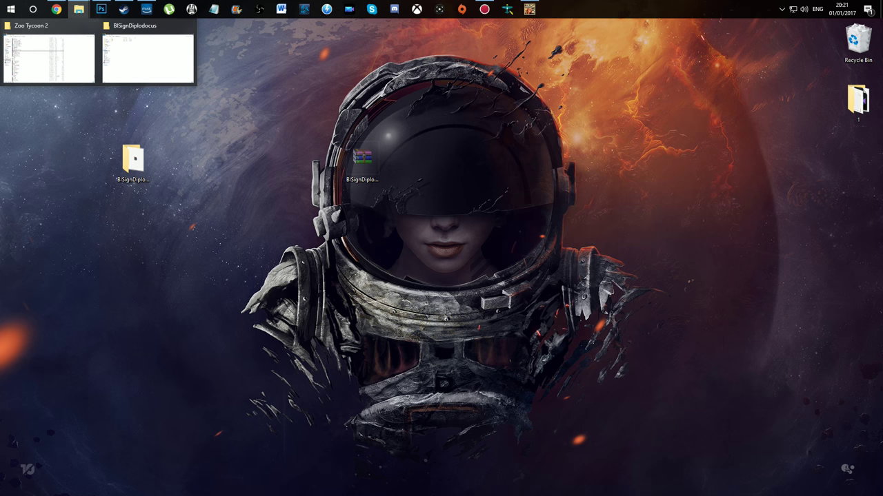
# - Refresh the Zoo Tycoon 2 game folder so BISignDiplodocus.z2f appears in it
pyautogui.click(48, 55)
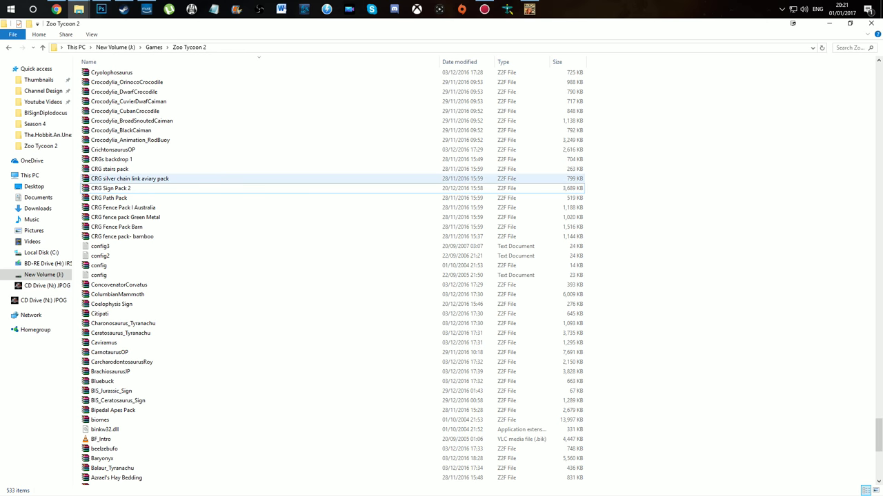
pyautogui.hotkey('ctrl', 'v')
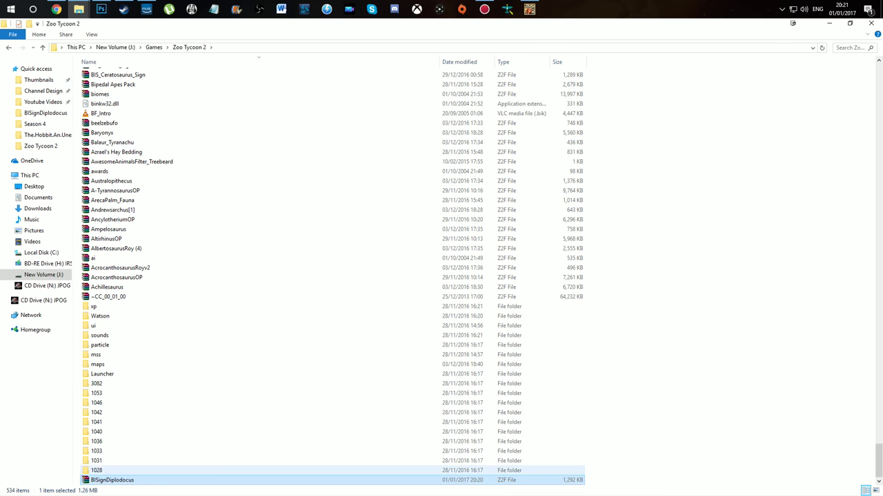
pyautogui.click(289, 200)
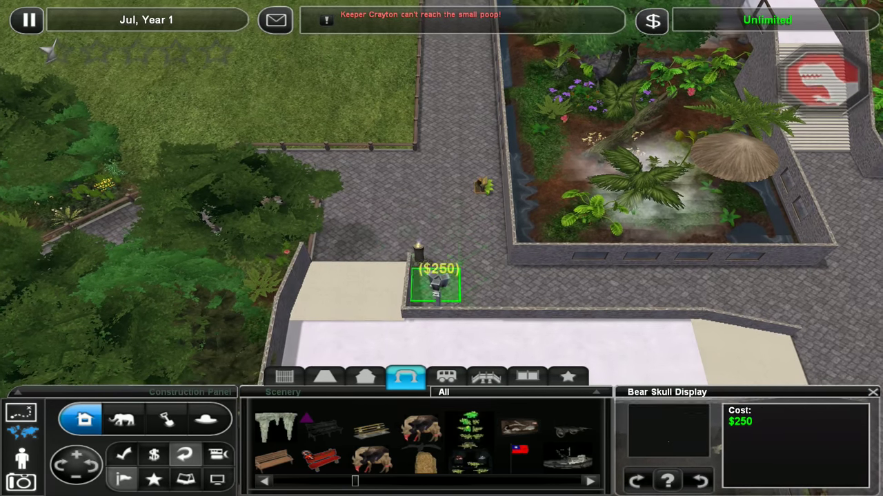
# - Cancel the bear skull display and place the Ceratosaurus information sign by the fence
pyautogui.scroll(5, 434, 228)
pyautogui.press('Escape')
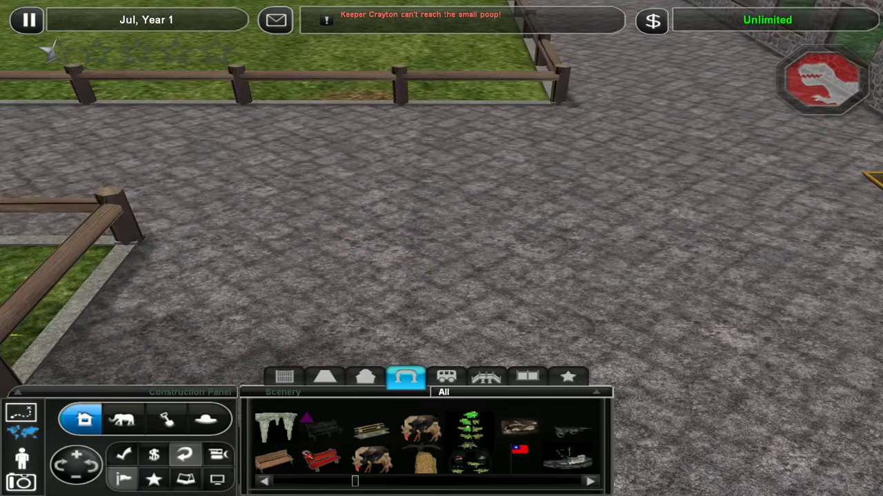
pyautogui.scroll(3, 441, 248)
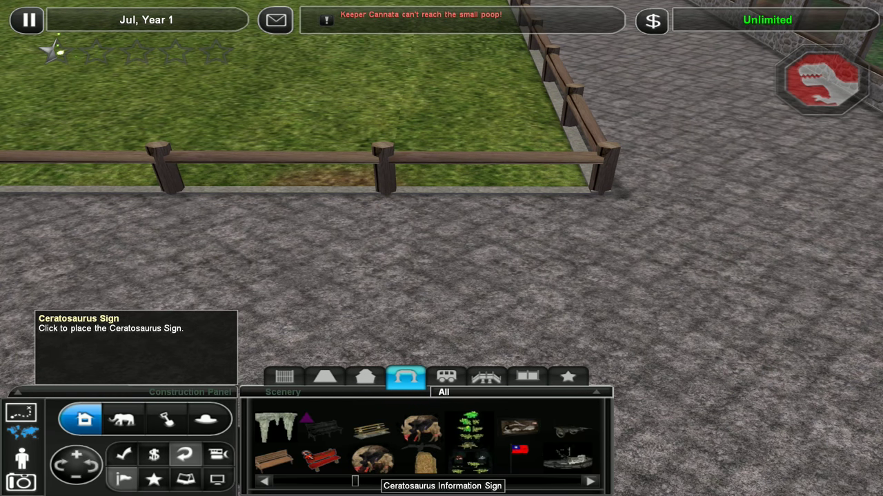
pyautogui.click(421, 429)
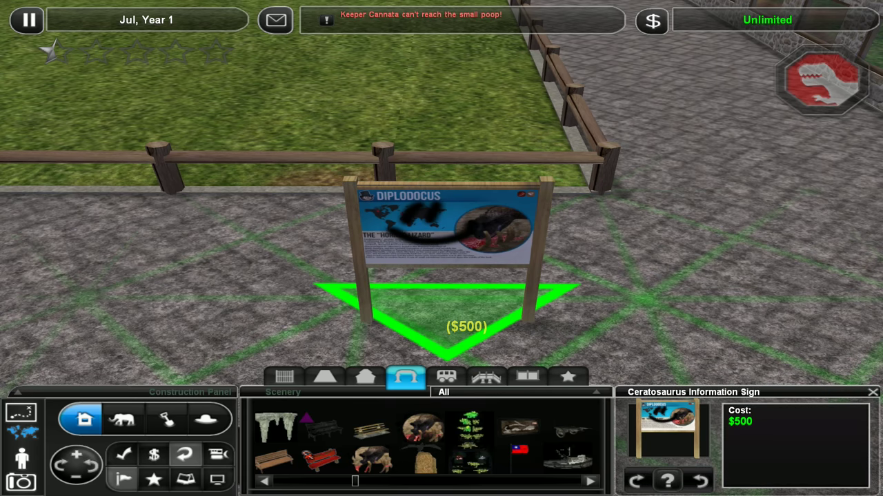
pyautogui.click(373, 459)
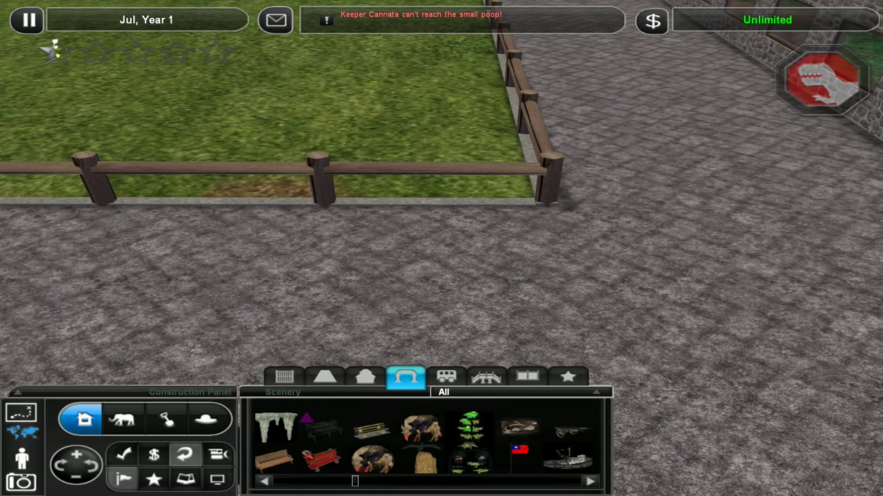
pyautogui.click(372, 460)
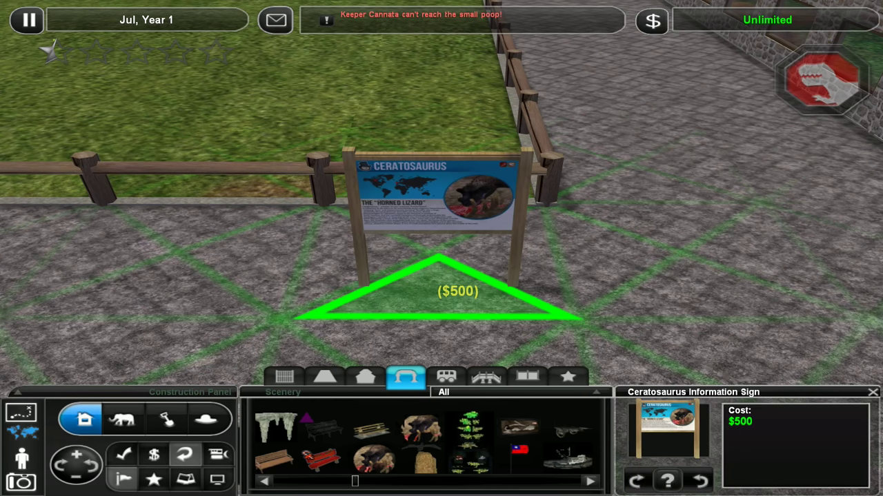
pyautogui.click(438, 290)
# - Walk up to view the placed sign, then return to the overhead view
pyautogui.click(22, 459)
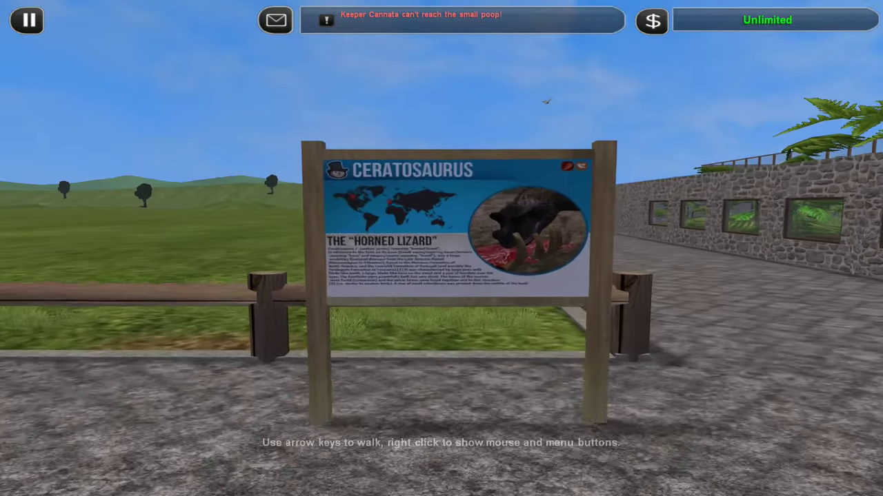
pyautogui.rightClick(442, 248)
pyautogui.click(22, 458)
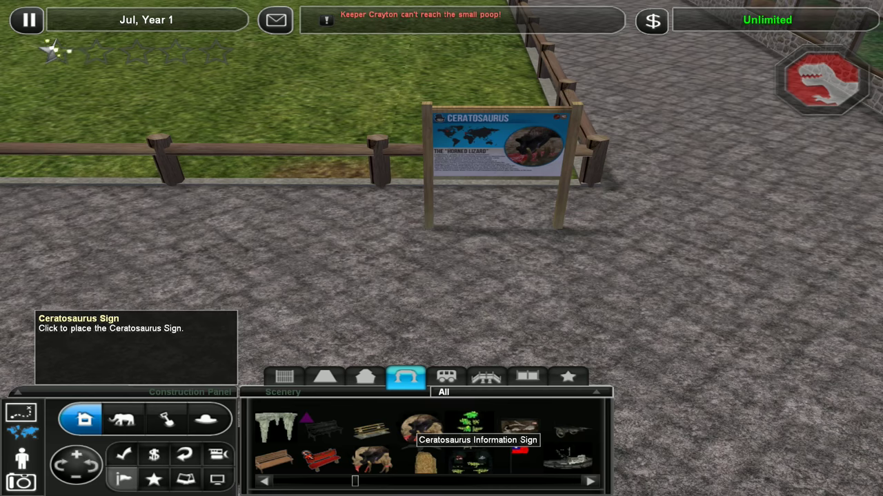
# - Place the Diplodocus sign left of the Ceratosaurus sign and walk up to read it
pyautogui.click(420, 429)
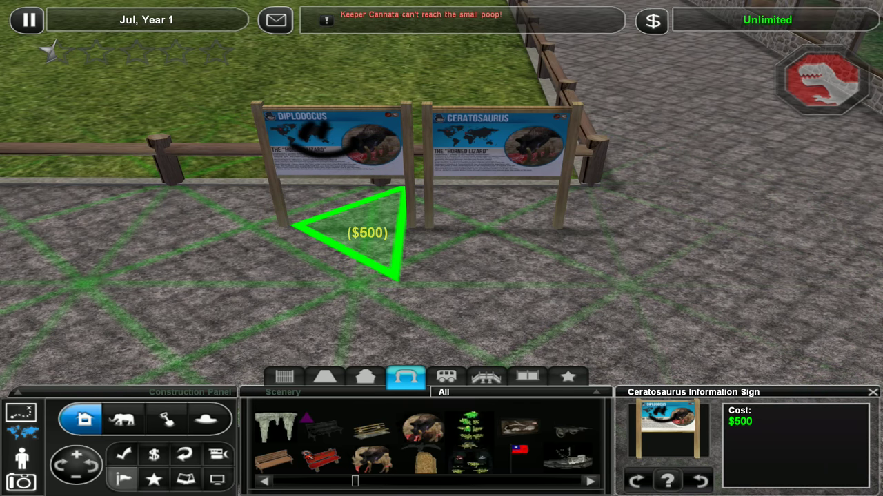
pyautogui.click(366, 234)
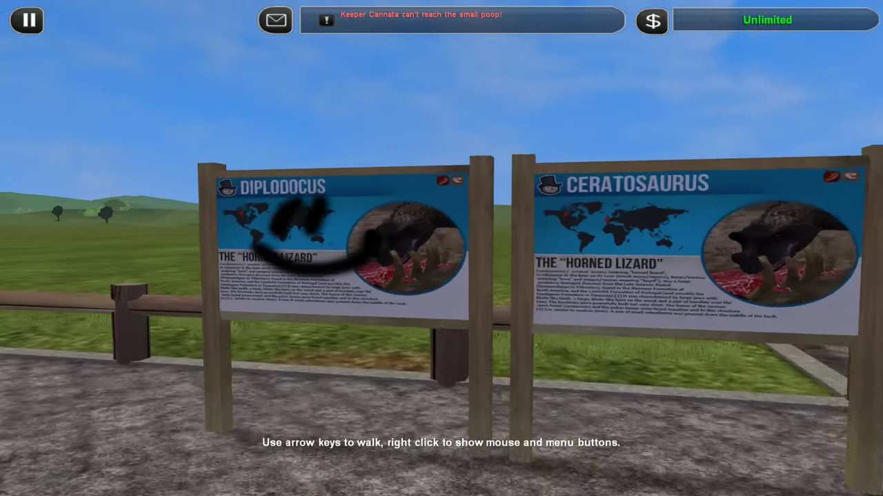
pyautogui.press('Left')
pyautogui.press('Right')
pyautogui.press('Up')
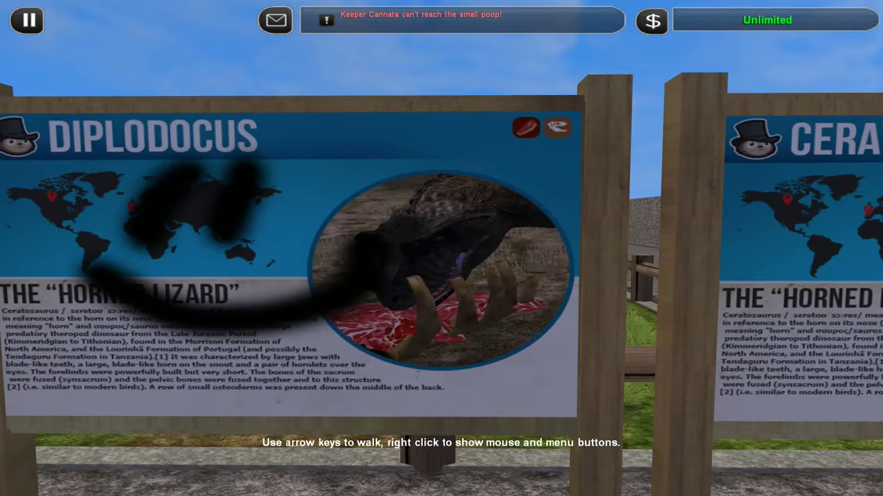
pyautogui.press('Down')
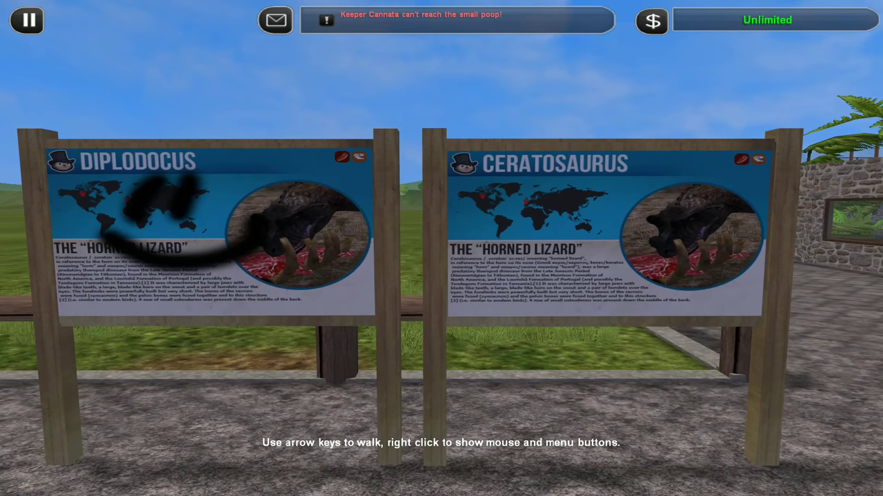
# - Look around both signs, return overhead, and delete the sign by the fence
pyautogui.press('Left')
pyautogui.press('Right')
pyautogui.press('Left')
pyautogui.press('Escape')
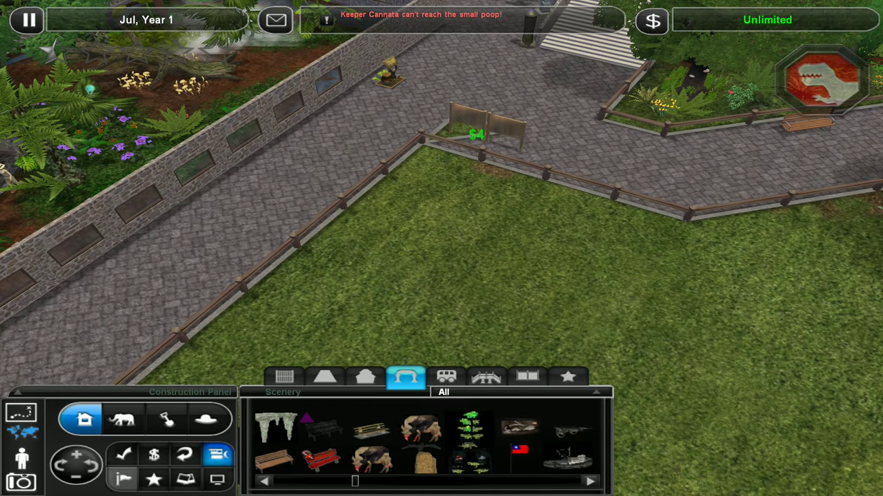
pyautogui.press('Delete')
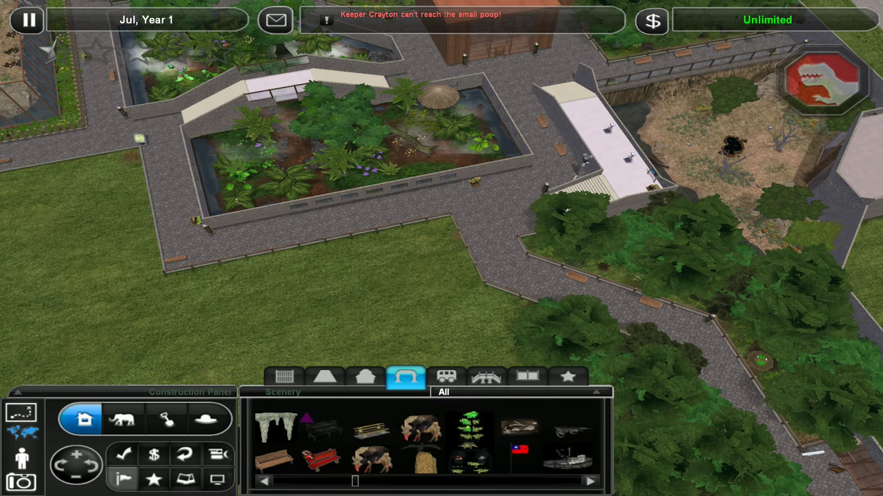
pyautogui.press('Right')
pyautogui.press('Down')
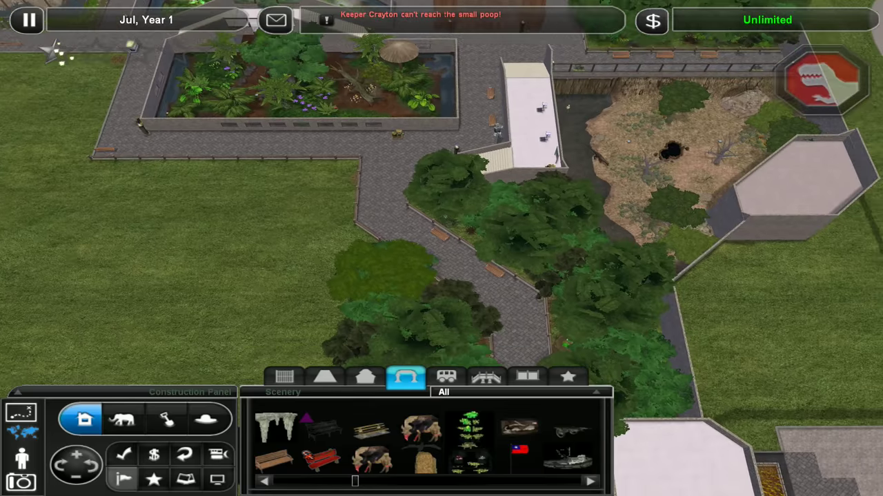
pyautogui.press('g')
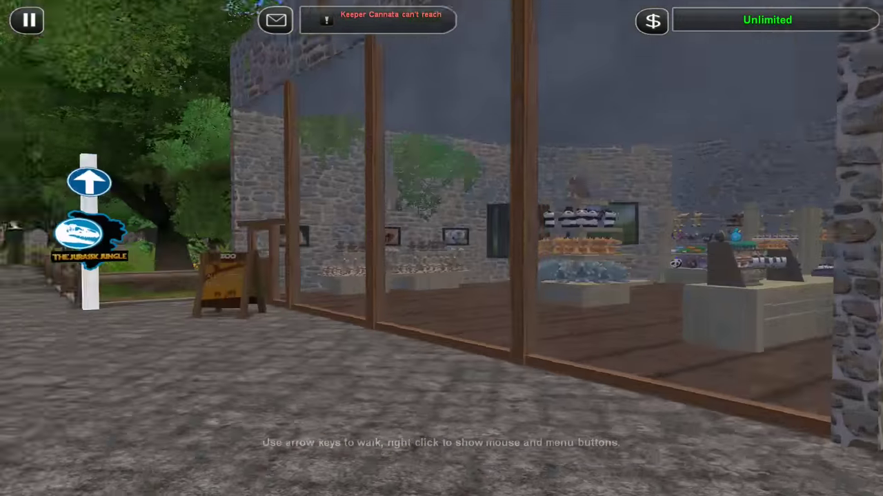
pyautogui.press('Up')
pyautogui.press('Right')
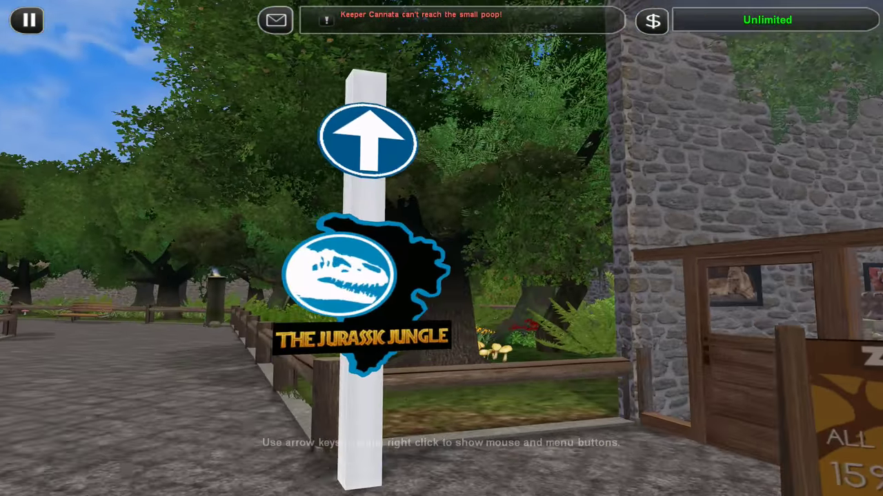
pyautogui.press('Left')
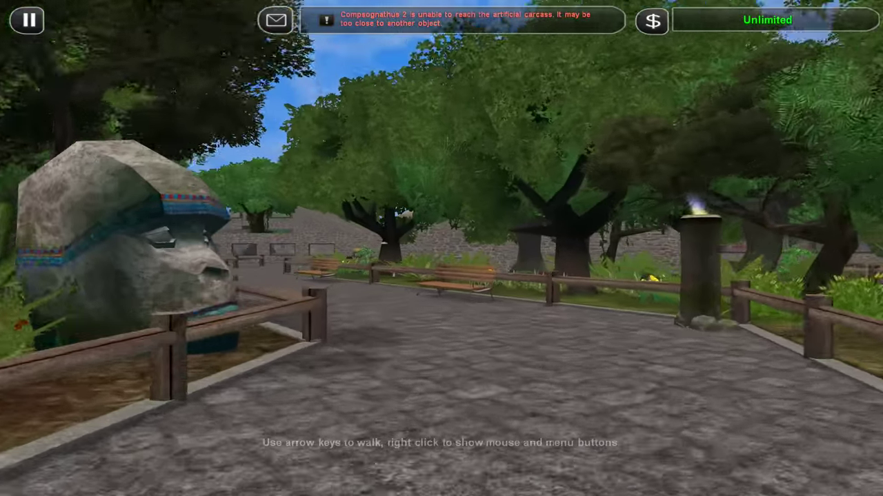
pyautogui.press('Left')
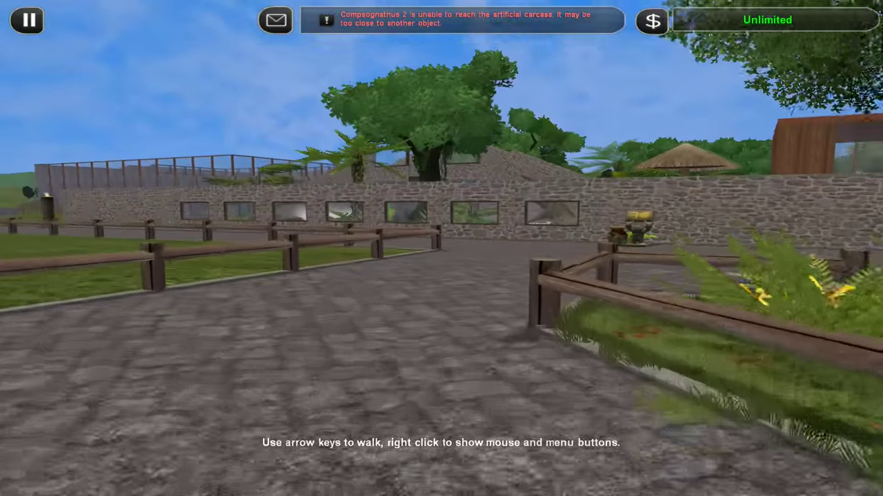
pyautogui.press('Right')
pyautogui.press('Up')
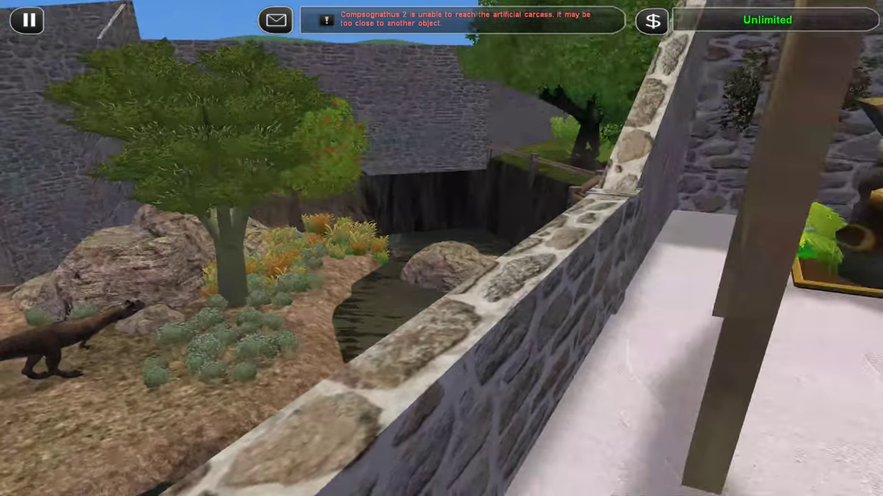
pyautogui.press('Escape')
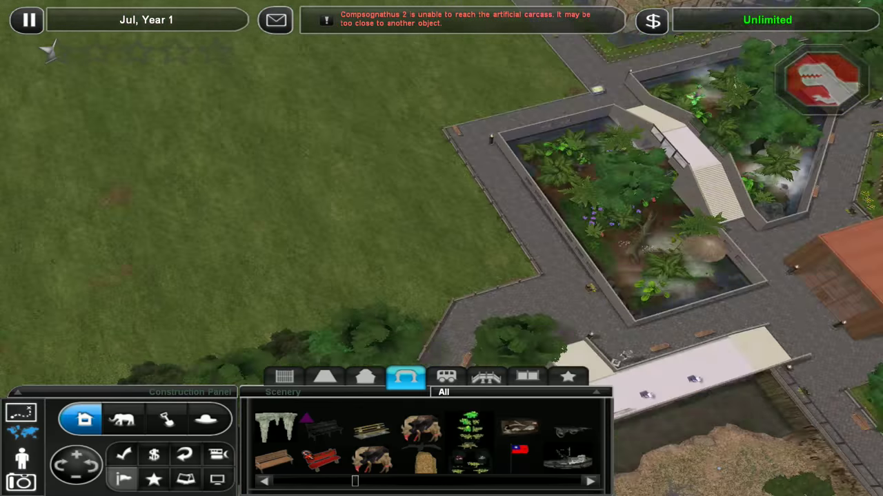